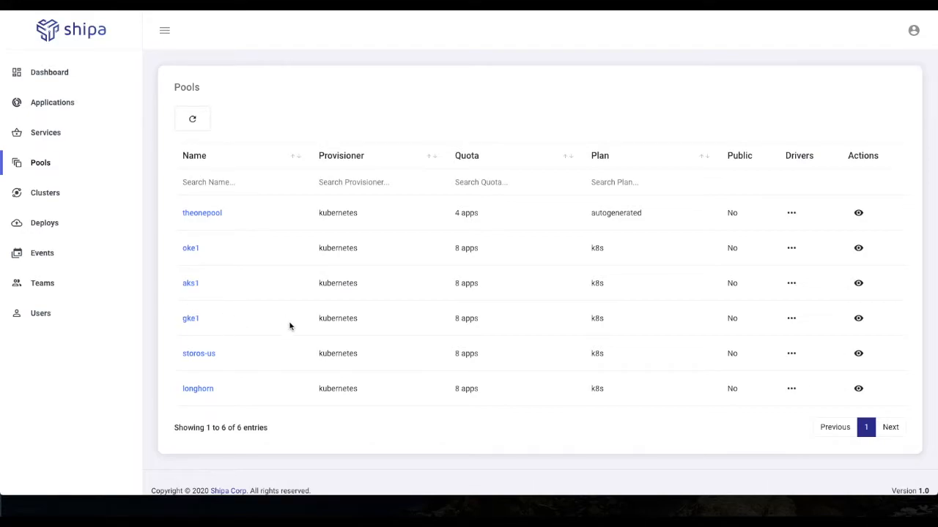
Step: Open the gke1 pool and inspect the metadata, units and metrics of its node 35.185.65.242
{"action": "left_click", "coordinate": [196, 320]}
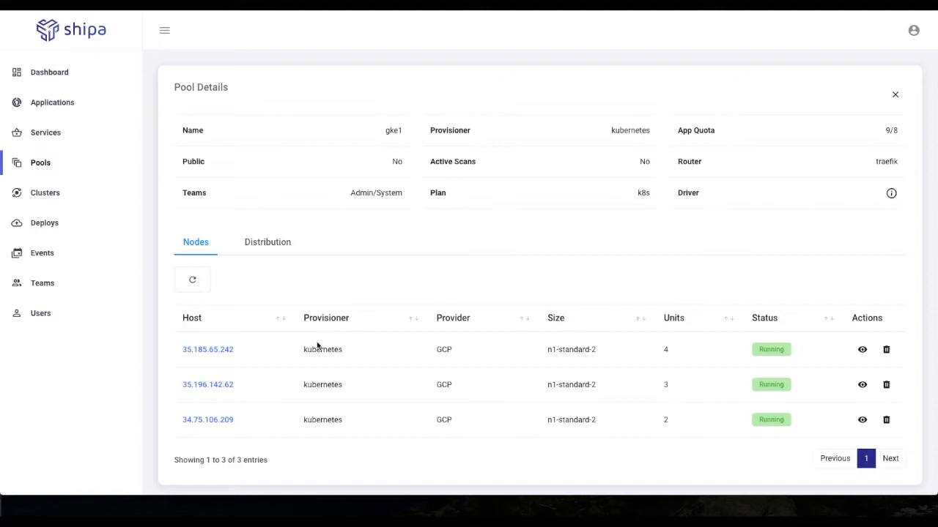
{"action": "left_click", "coordinate": [212, 350]}
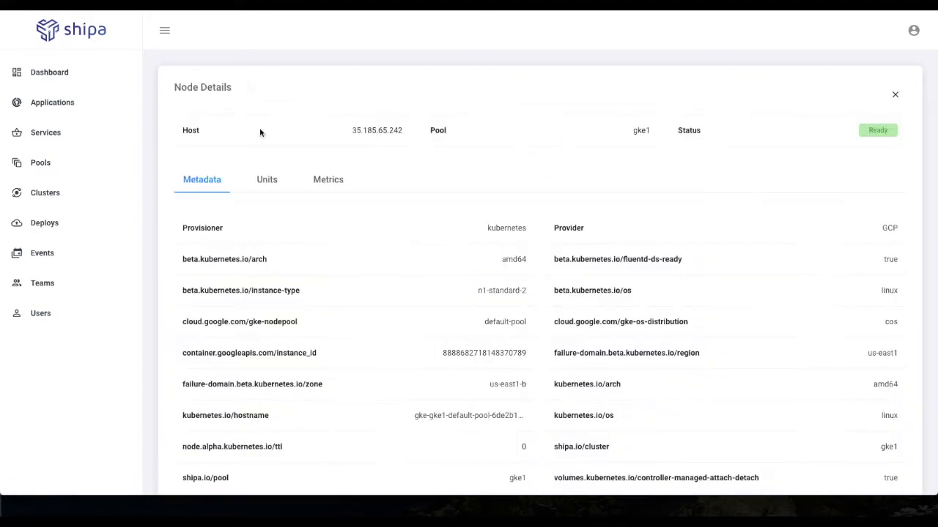
{"action": "left_click", "coordinate": [277, 182]}
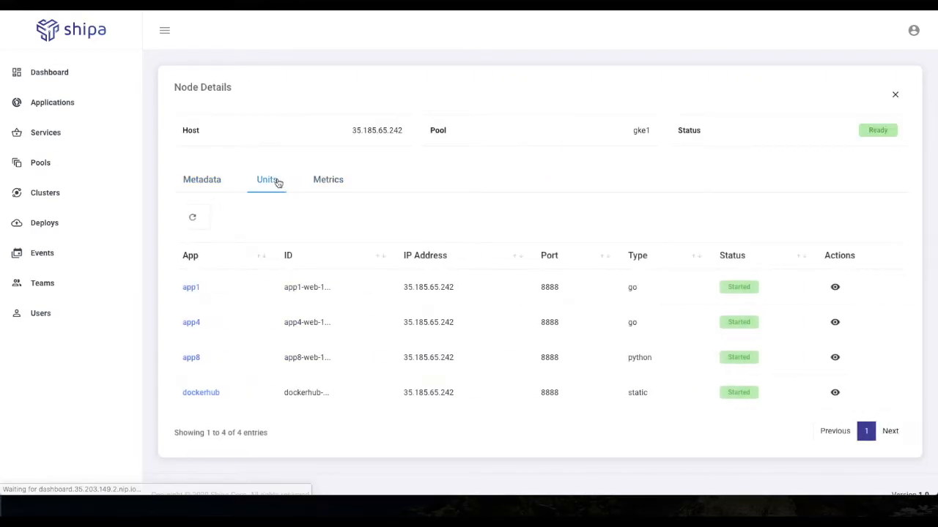
{"action": "left_click", "coordinate": [324, 185]}
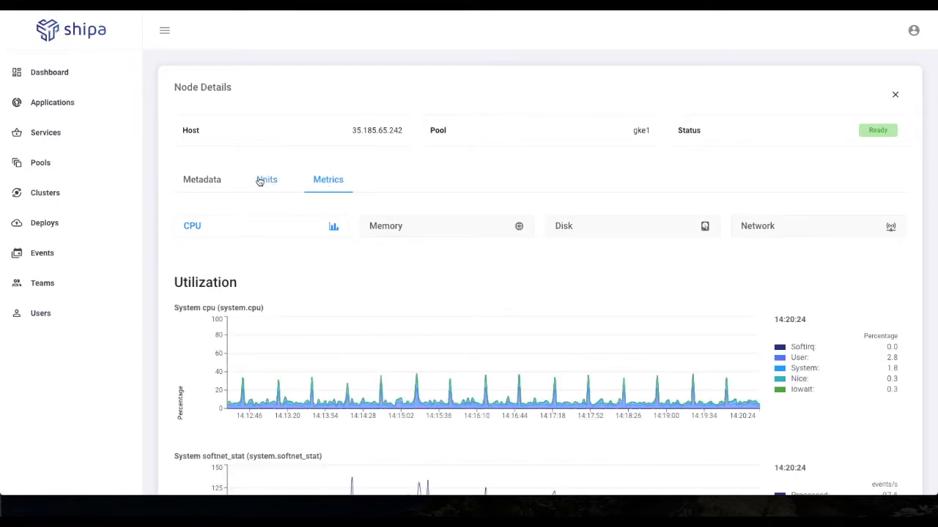
Step: View the applications list, followed by the Shipa dashboard
{"action": "left_click", "coordinate": [65, 102]}
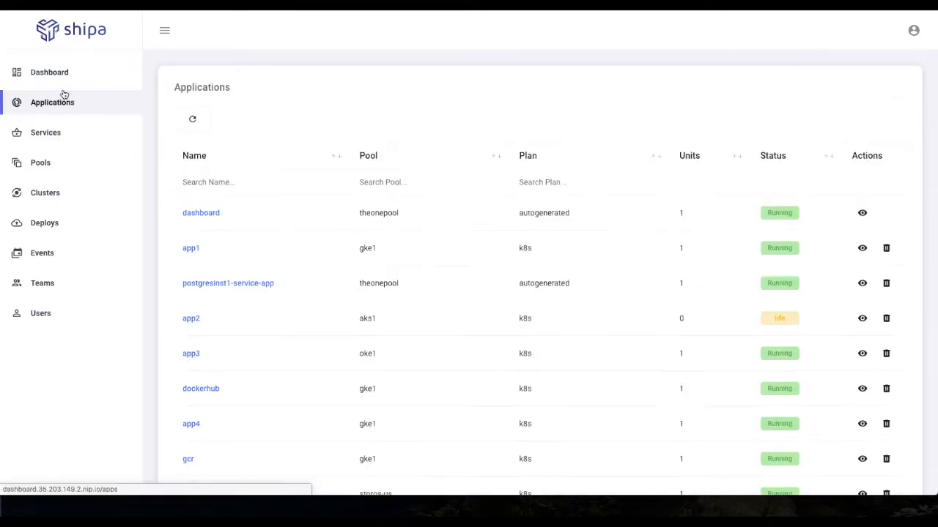
{"action": "left_click", "coordinate": [65, 76]}
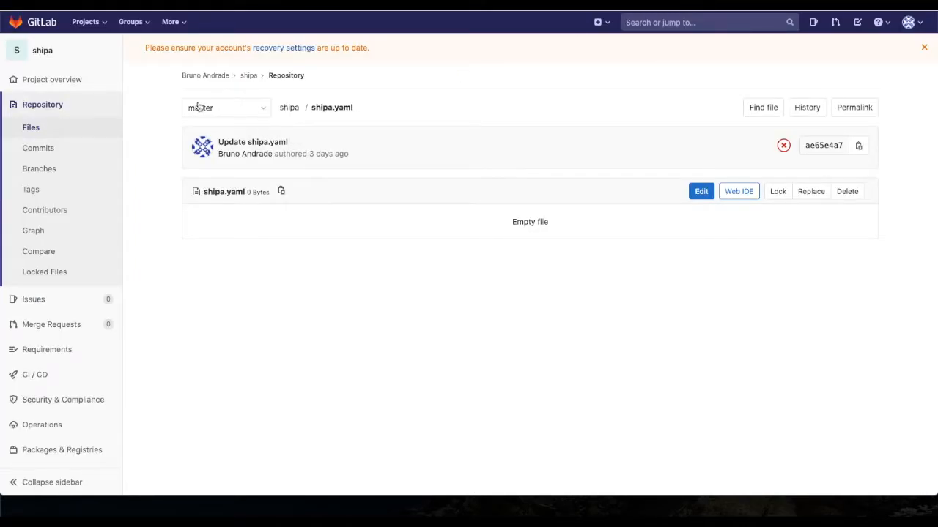
Step: Open app.py from the shipa repository in GitLab and examine its Flask route and the returned text
{"action": "left_click", "coordinate": [291, 107]}
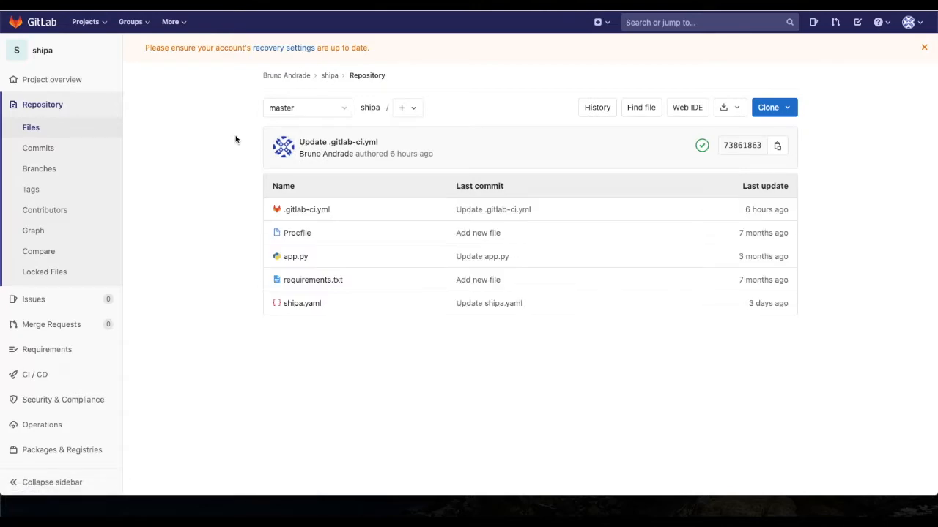
{"action": "left_click", "coordinate": [296, 257]}
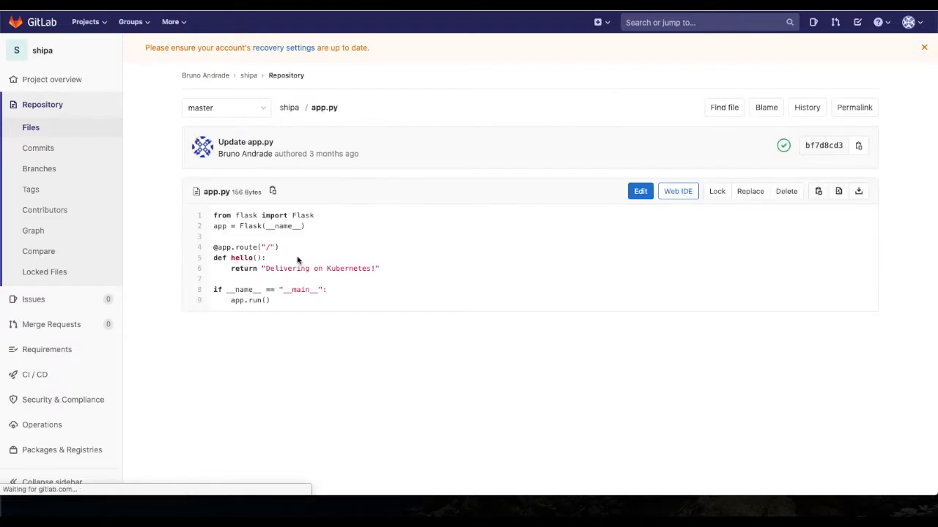
{"action": "left_click_drag", "start_coordinate": [214, 216], "coordinate": [329, 247]}
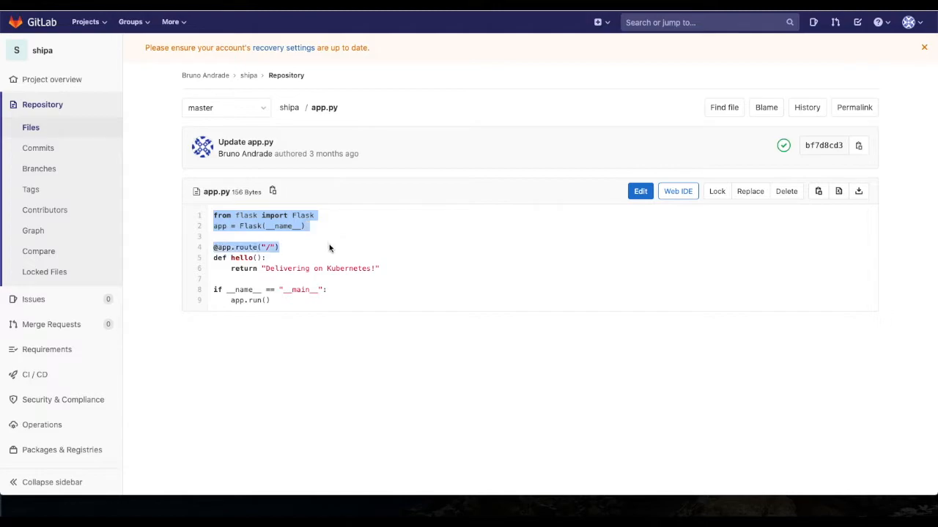
{"action": "left_click", "coordinate": [329, 249]}
{"action": "left_click_drag", "start_coordinate": [379, 269], "coordinate": [219, 245]}
{"action": "left_click", "coordinate": [315, 265]}
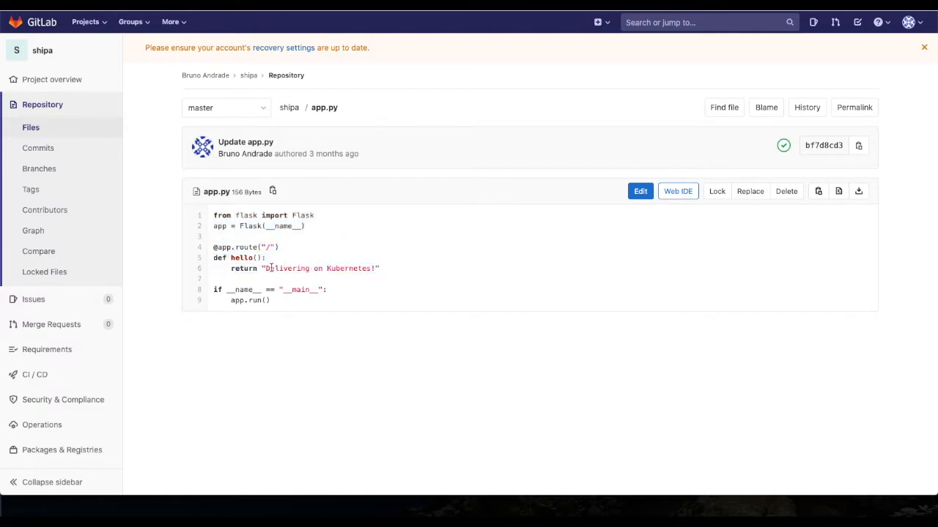
{"action": "left_click_drag", "start_coordinate": [265, 268], "coordinate": [372, 269]}
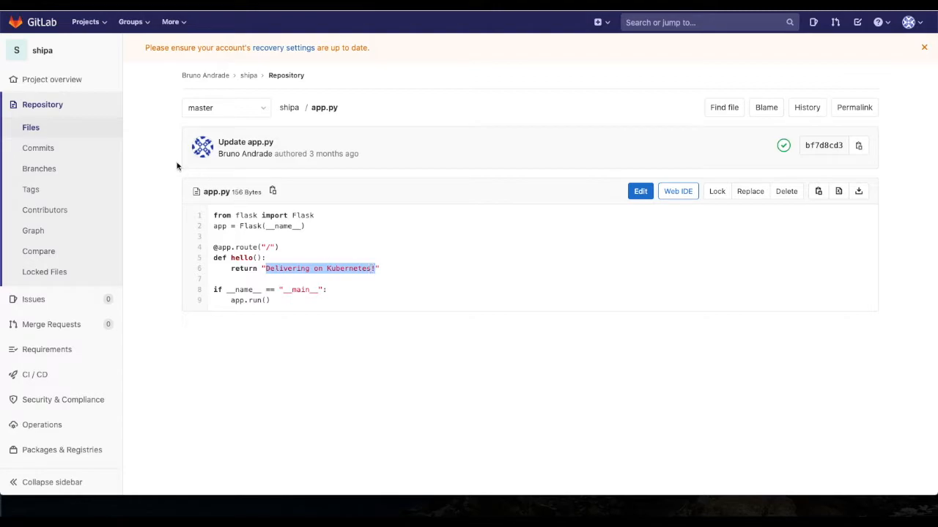
Step: Open the repository's Procfile and examine the gunicorn web command with its port and app:app arguments
{"action": "left_click", "coordinate": [52, 129]}
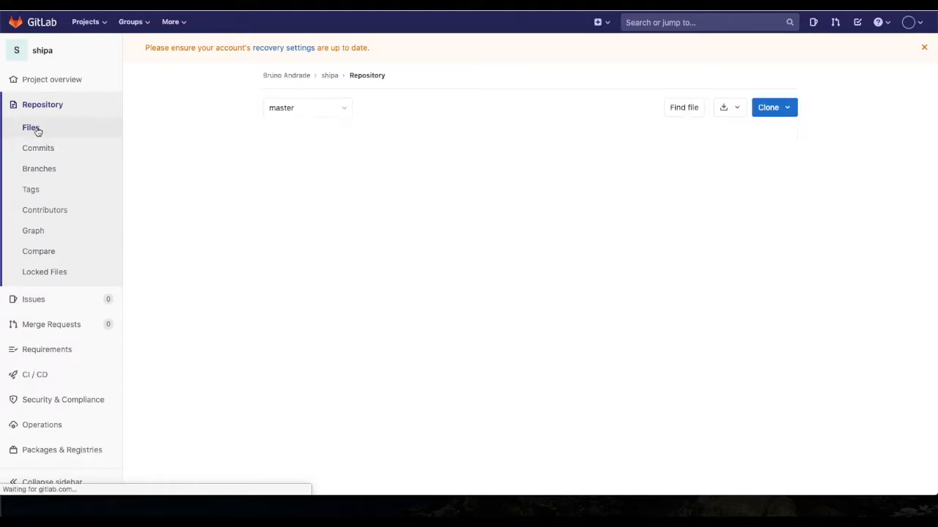
{"action": "left_click", "coordinate": [296, 233]}
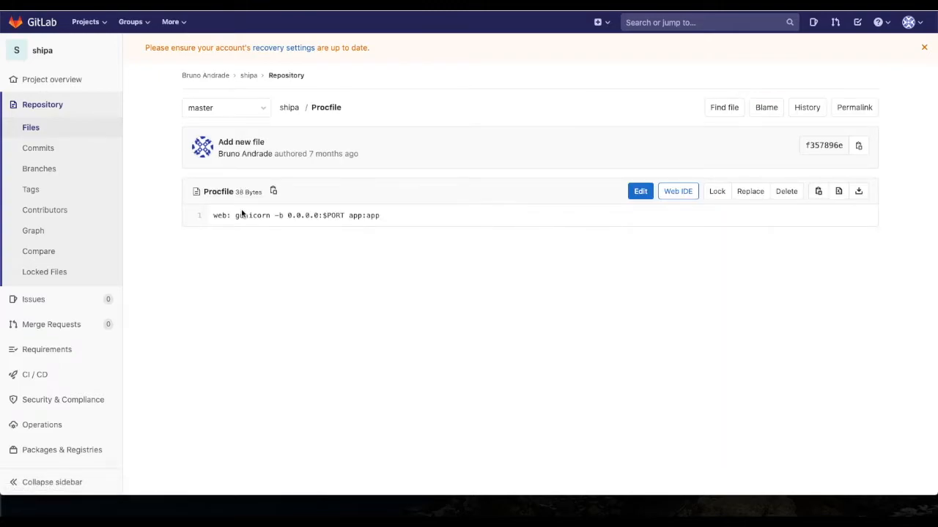
{"action": "left_click_drag", "start_coordinate": [234, 215], "coordinate": [352, 218]}
{"action": "left_click_drag", "start_coordinate": [296, 215], "coordinate": [440, 222]}
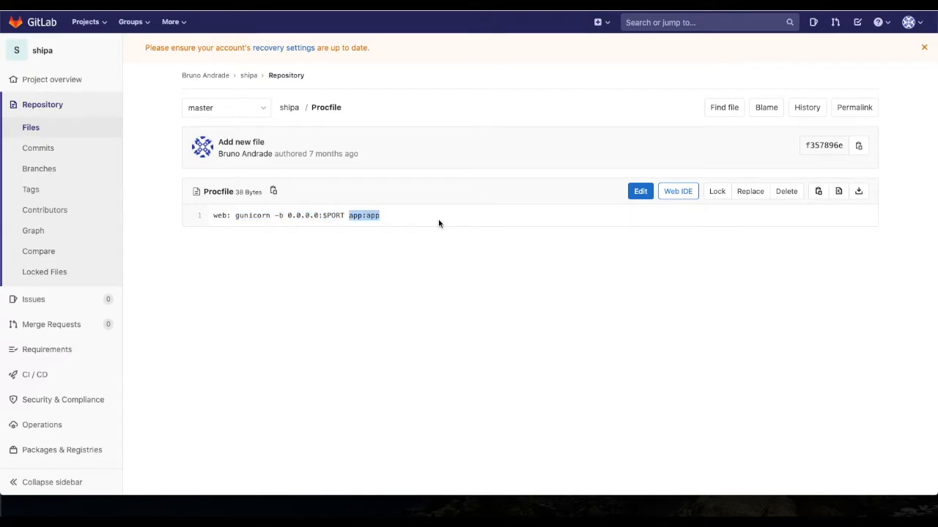
Step: Open requirements.txt from the repository files and examine the listed Flask and gunicorn dependencies
{"action": "left_click", "coordinate": [53, 130]}
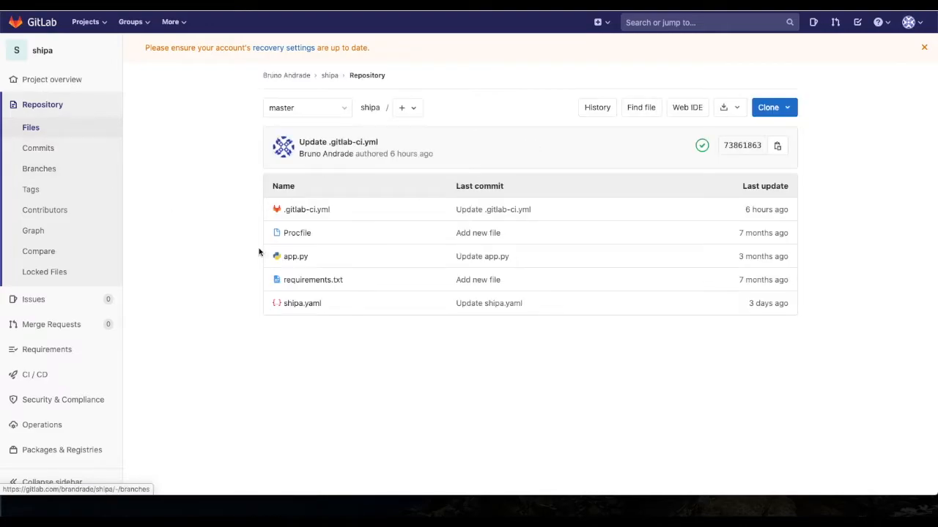
{"action": "left_click", "coordinate": [304, 279]}
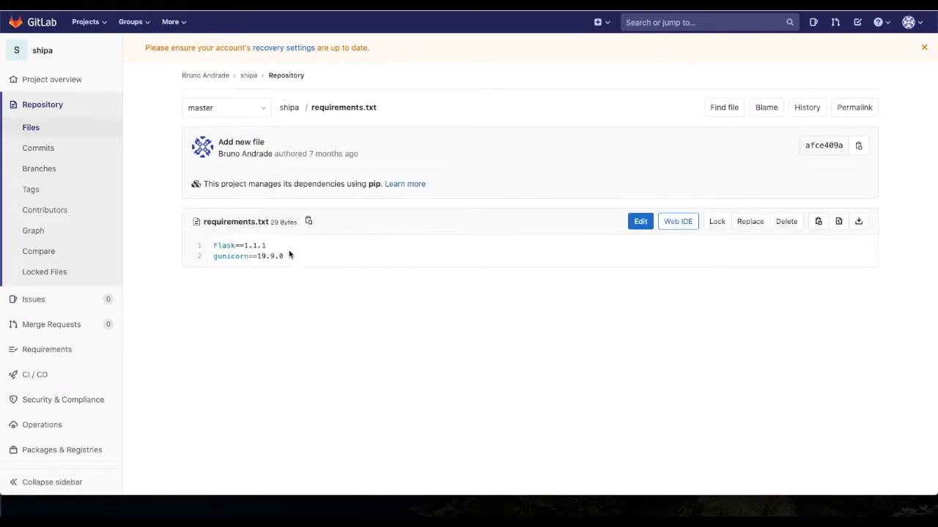
{"action": "left_click_drag", "start_coordinate": [290, 256], "coordinate": [217, 242]}
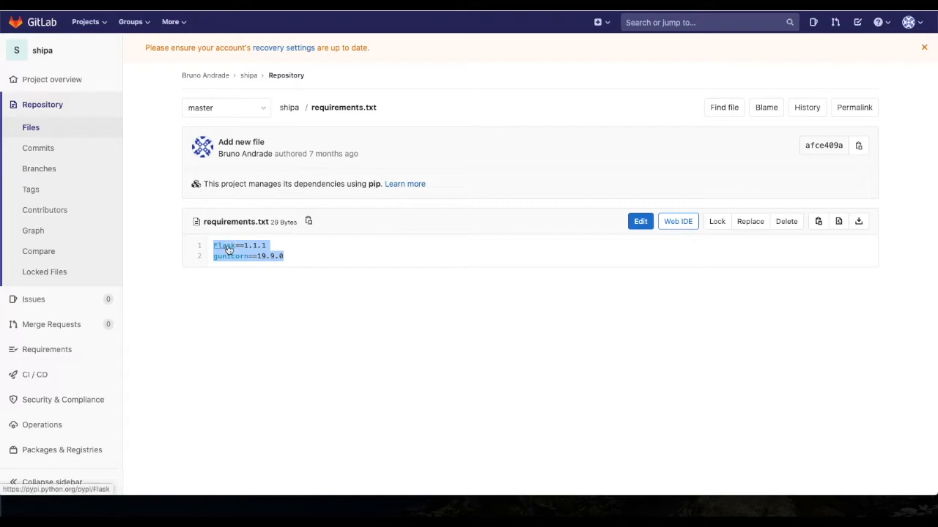
{"action": "left_click_drag", "start_coordinate": [281, 256], "coordinate": [210, 245]}
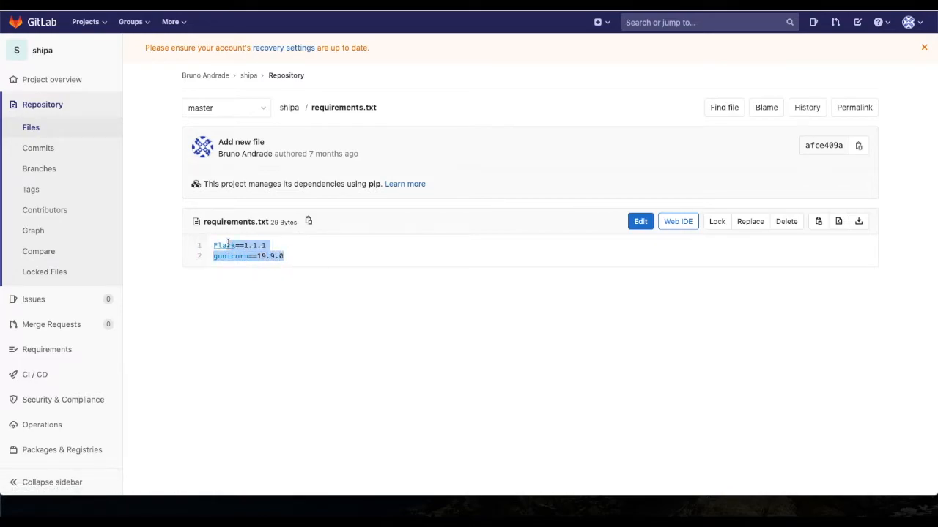
{"action": "left_click", "coordinate": [312, 281]}
Step: Open shipa.yaml in the repository and examine the deployment hooks and healthcheck examples on the Shipa documentation's shipa.yml page
{"action": "left_click", "coordinate": [59, 126]}
{"action": "left_click", "coordinate": [293, 304]}
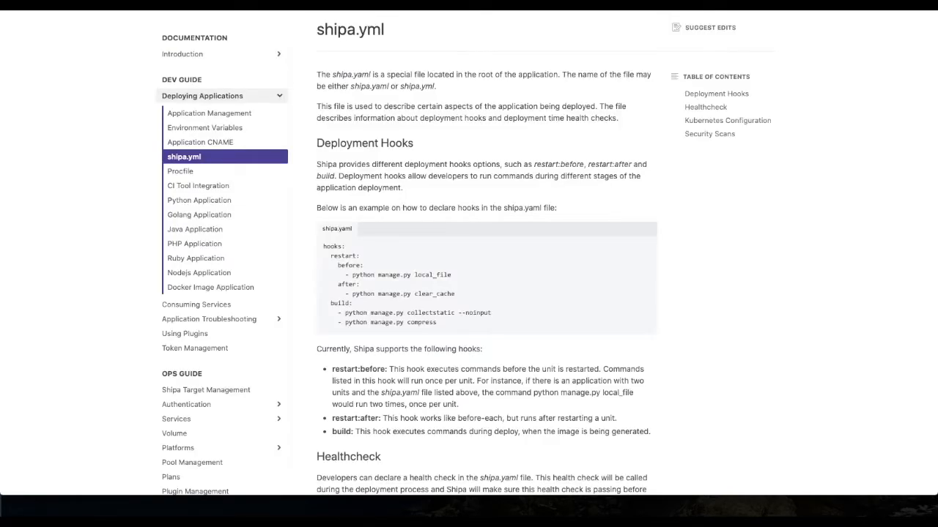
{"action": "left_click_drag", "start_coordinate": [458, 325], "coordinate": [349, 250]}
{"action": "left_click", "coordinate": [349, 251]}
{"action": "left_click_drag", "start_coordinate": [352, 275], "coordinate": [453, 287]}
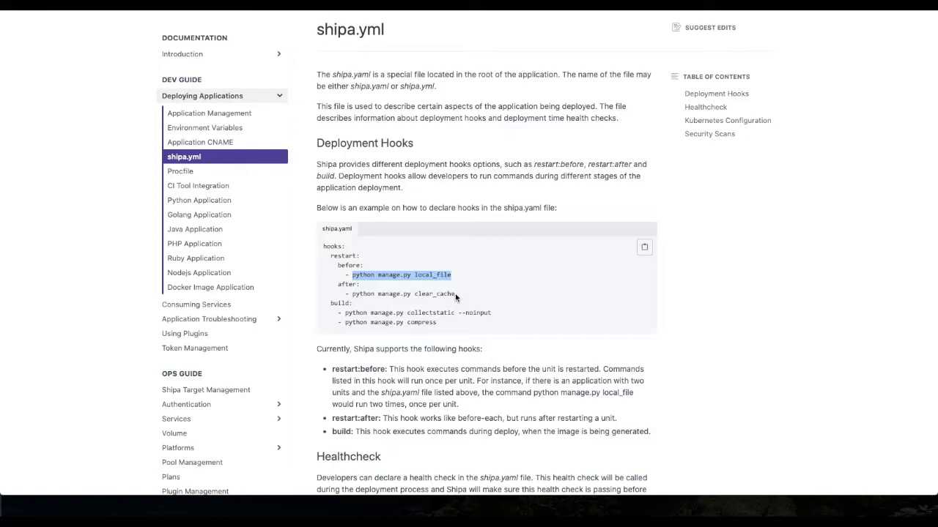
{"action": "left_click_drag", "start_coordinate": [476, 327], "coordinate": [325, 244]}
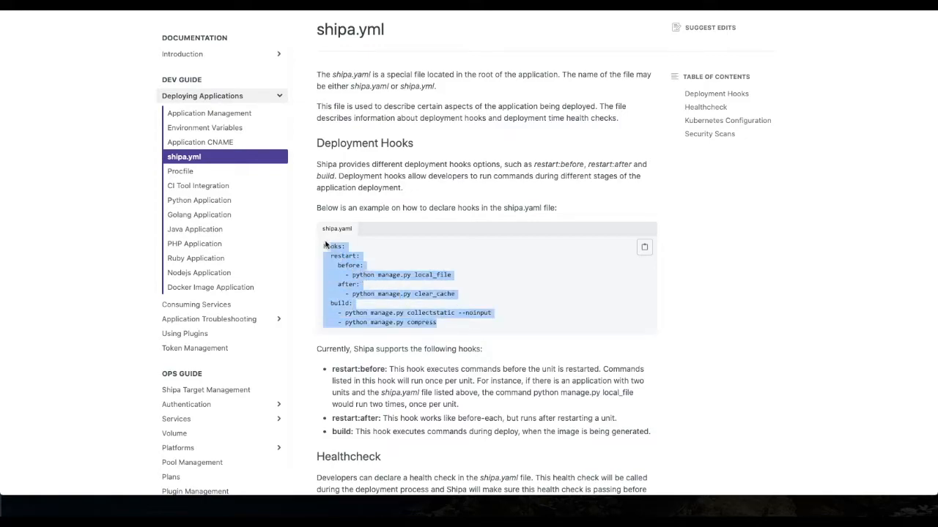
{"action": "scroll", "coordinate": [450, 307], "scroll_direction": "down", "scroll_amount": 5}
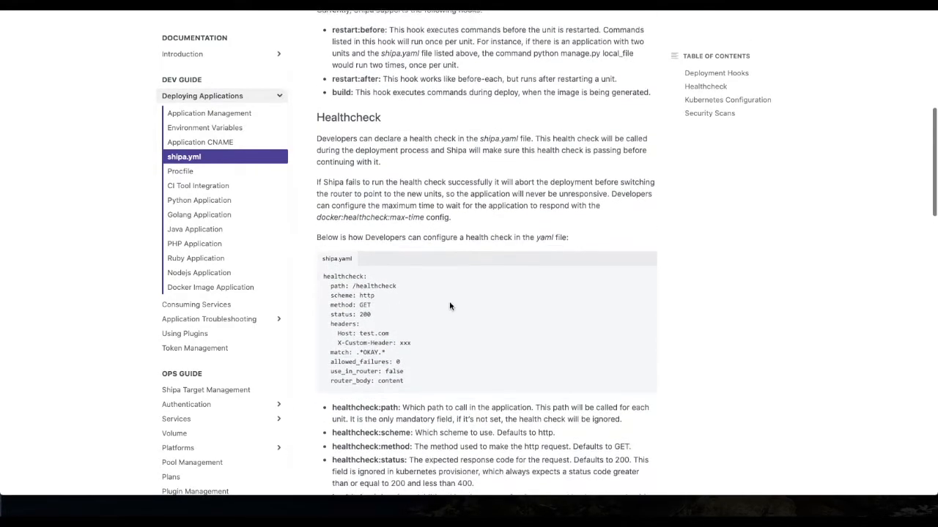
{"action": "mouse_move", "coordinate": [435, 388]}
{"action": "left_mouse_down"}
{"action": "mouse_move", "coordinate": [344, 336]}
{"action": "mouse_move", "coordinate": [327, 279]}
{"action": "left_mouse_up"}
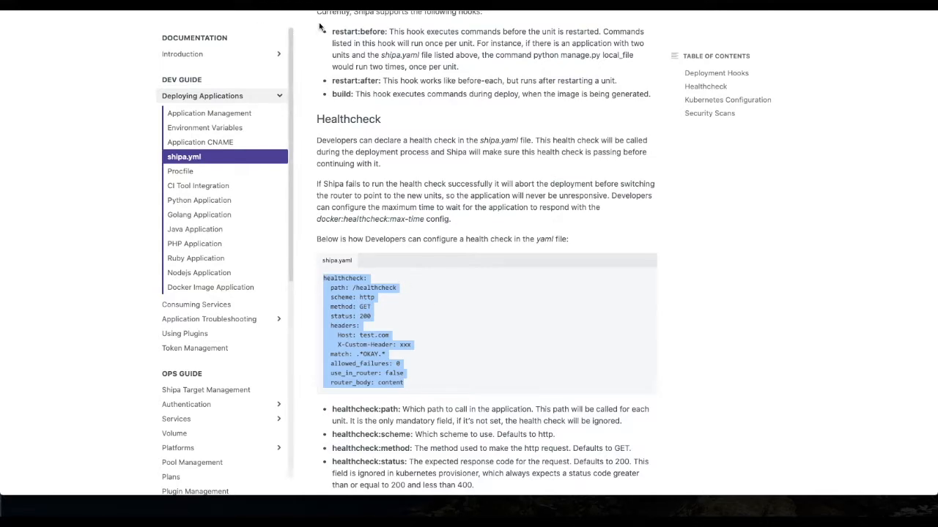
Step: Return to the GitLab repository, open .gitlab-ci.yml and examine its Ubuntu image and apt-get setup lines
{"action": "key", "text": "ctrl+Tab"}
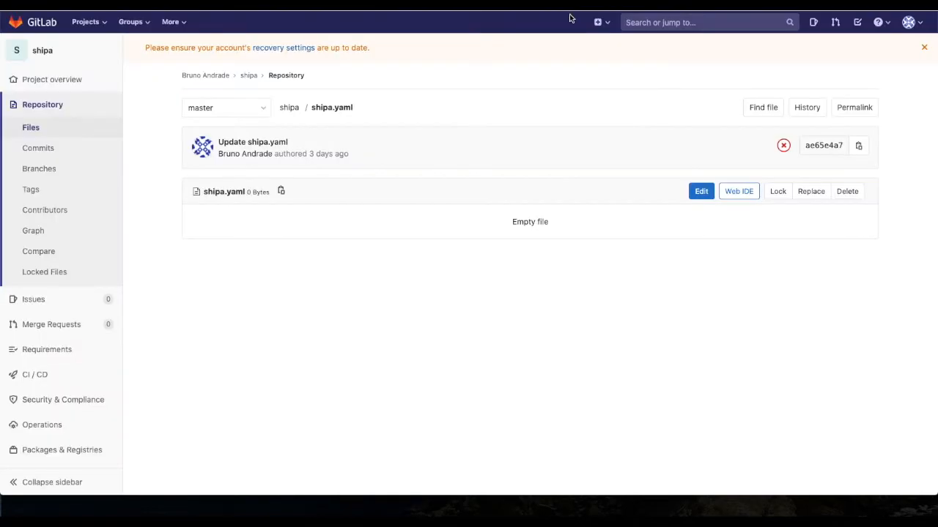
{"action": "left_click", "coordinate": [29, 128]}
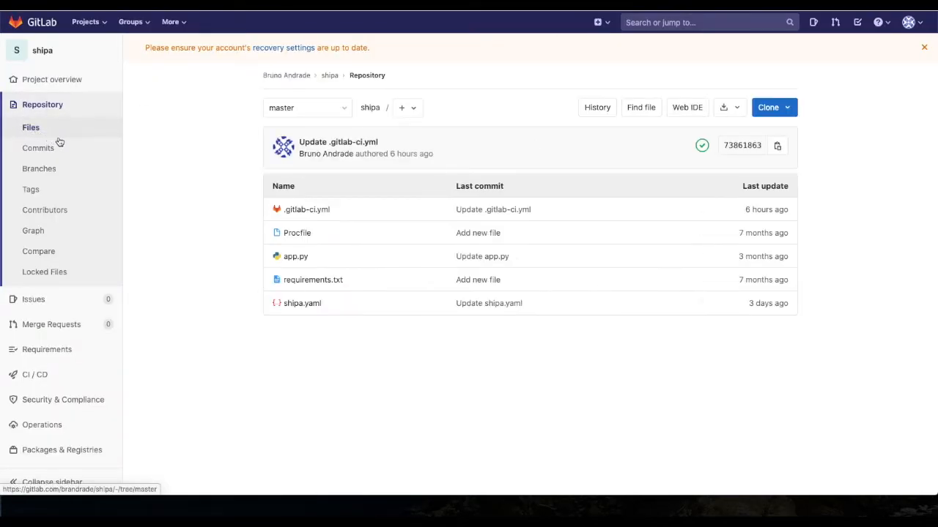
{"action": "left_click", "coordinate": [319, 212]}
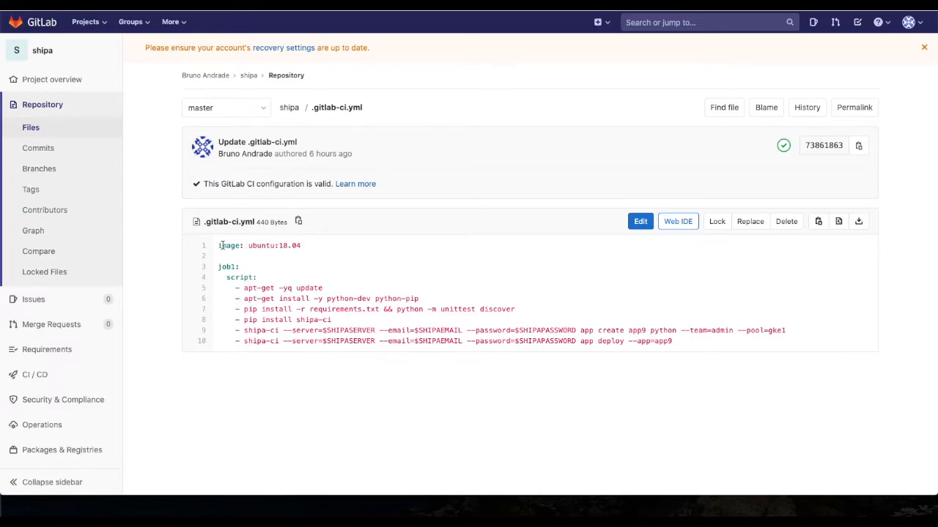
{"action": "left_click_drag", "start_coordinate": [220, 246], "coordinate": [315, 252]}
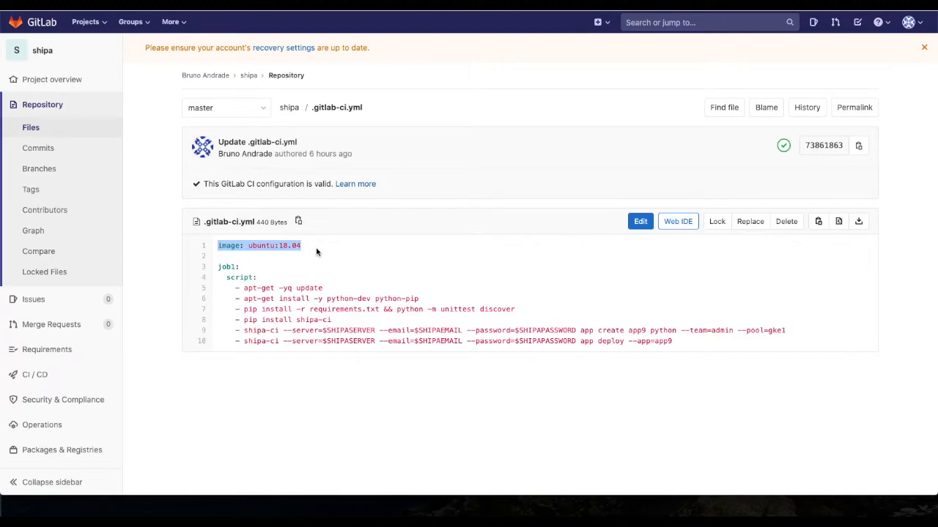
{"action": "left_click_drag", "start_coordinate": [244, 290], "coordinate": [375, 299]}
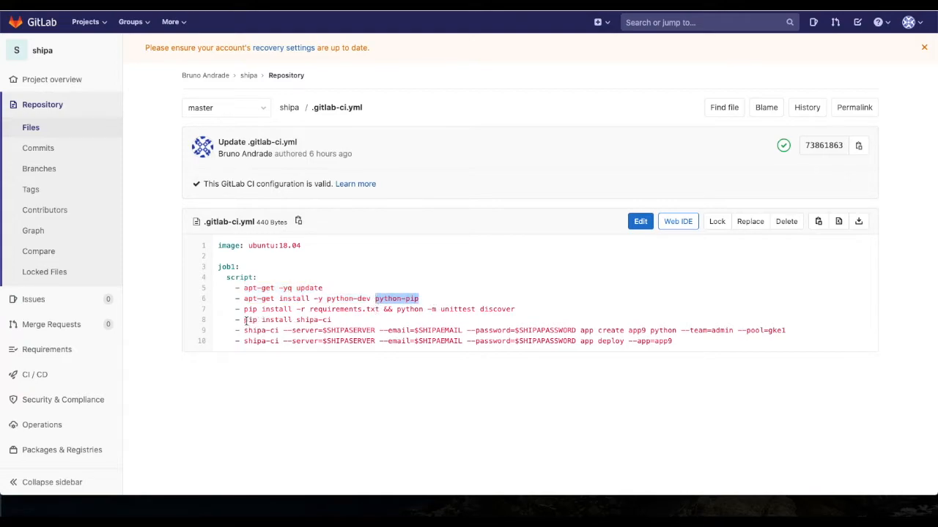
Step: Examine the Shipa-related lines of the job1 script, focusing on the shipa-ci installation through pip
{"action": "left_click_drag", "start_coordinate": [242, 320], "coordinate": [679, 357]}
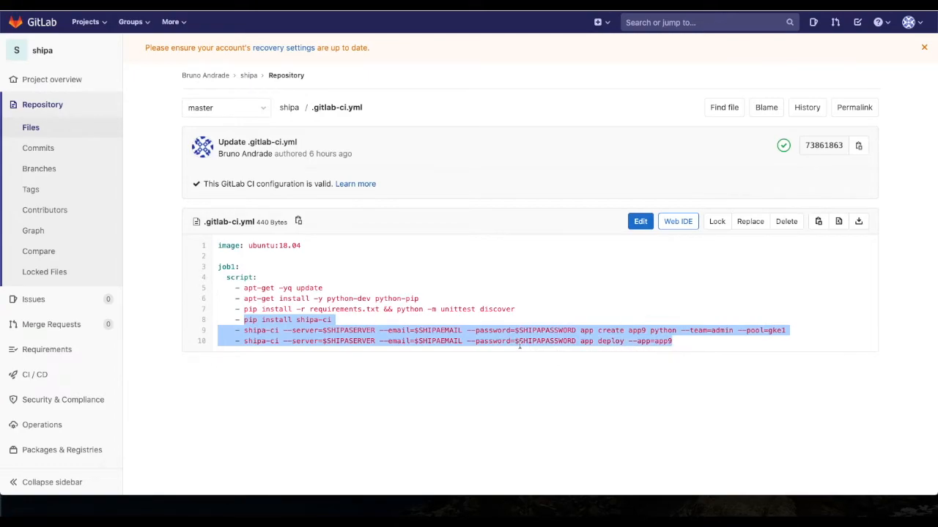
{"action": "left_click", "coordinate": [305, 329]}
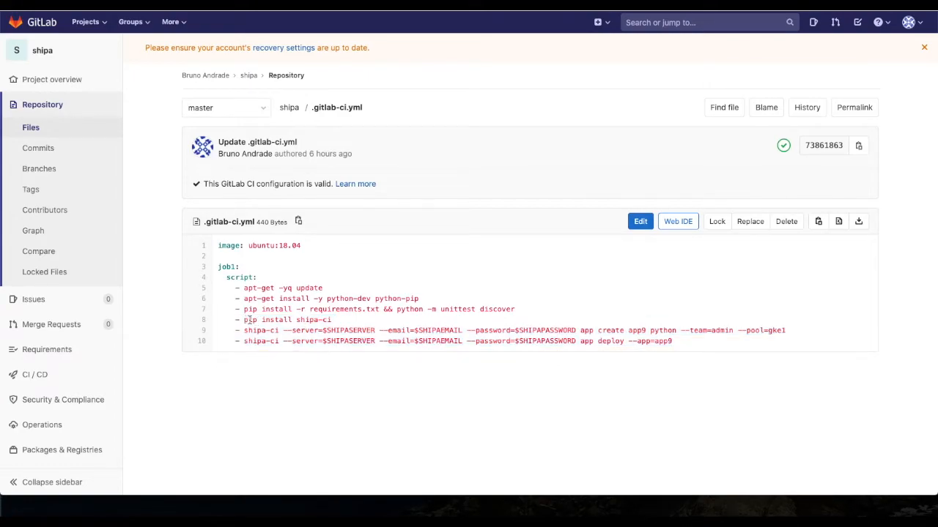
{"action": "mouse_move", "coordinate": [260, 320]}
{"action": "left_mouse_down"}
{"action": "mouse_move", "coordinate": [334, 320]}
{"action": "mouse_move", "coordinate": [244, 322]}
{"action": "left_mouse_up"}
{"action": "left_click", "coordinate": [341, 324]}
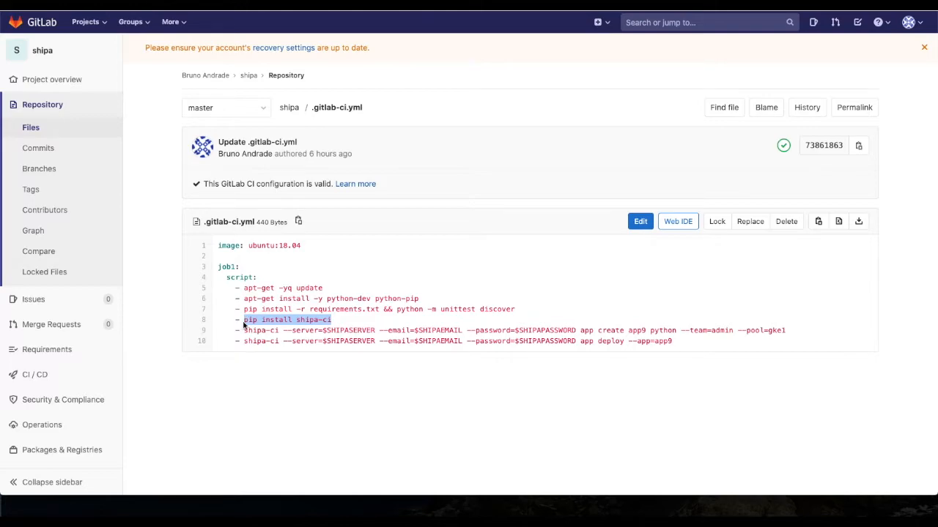
Step: Examine the shipa-ci app create line of job1, focusing on its server, email and password variables
{"action": "left_click_drag", "start_coordinate": [245, 331], "coordinate": [280, 331]}
{"action": "left_click", "coordinate": [306, 333]}
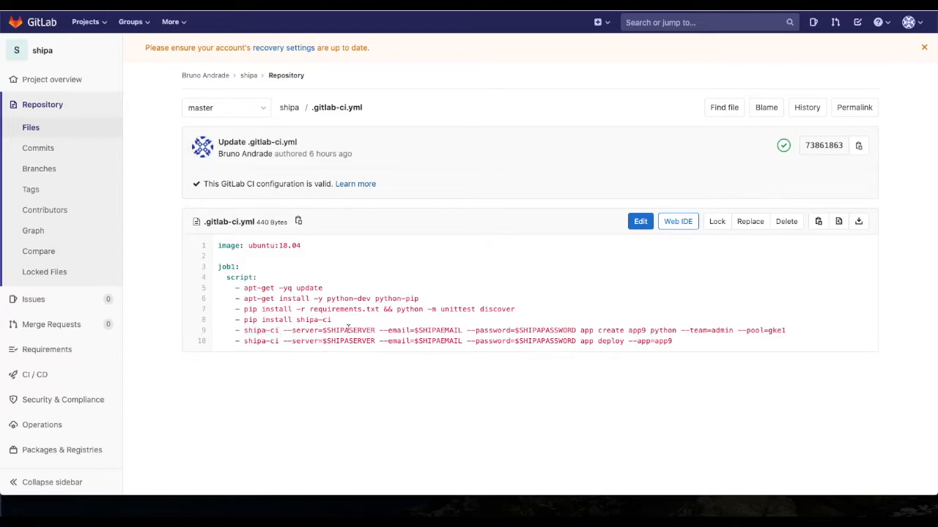
{"action": "left_click_drag", "start_coordinate": [292, 330], "coordinate": [577, 330]}
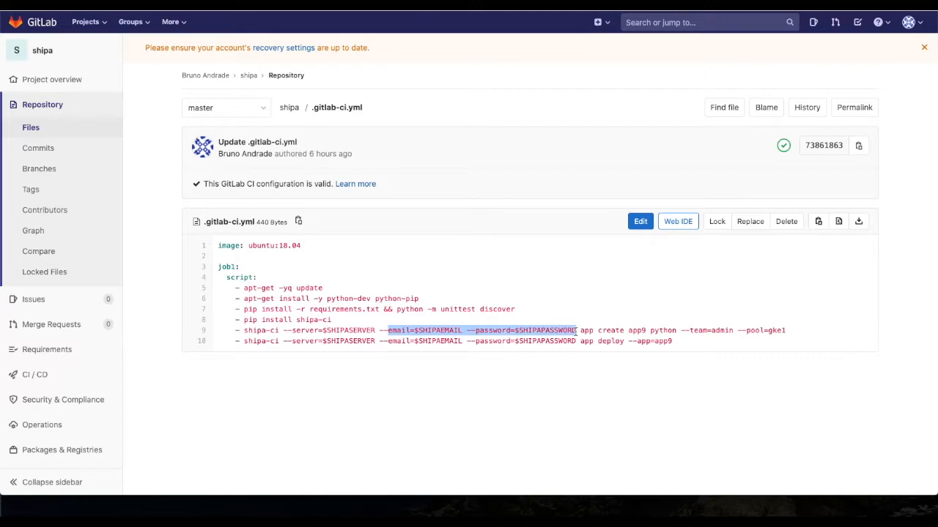
{"action": "left_click", "coordinate": [578, 330]}
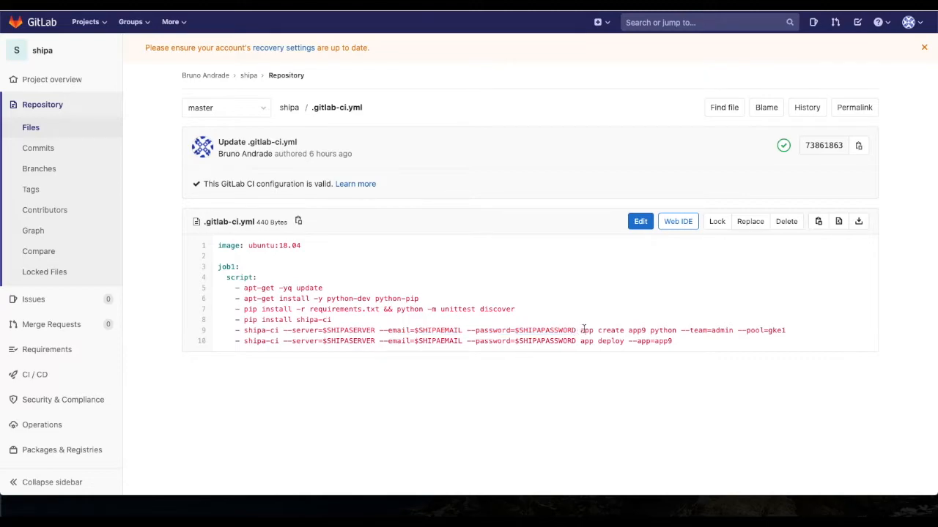
Step: Examine the app create arguments in .gitlab-ci.yml: the app name, the python platform, and the team and pool options
{"action": "left_click_drag", "start_coordinate": [581, 331], "coordinate": [651, 330]}
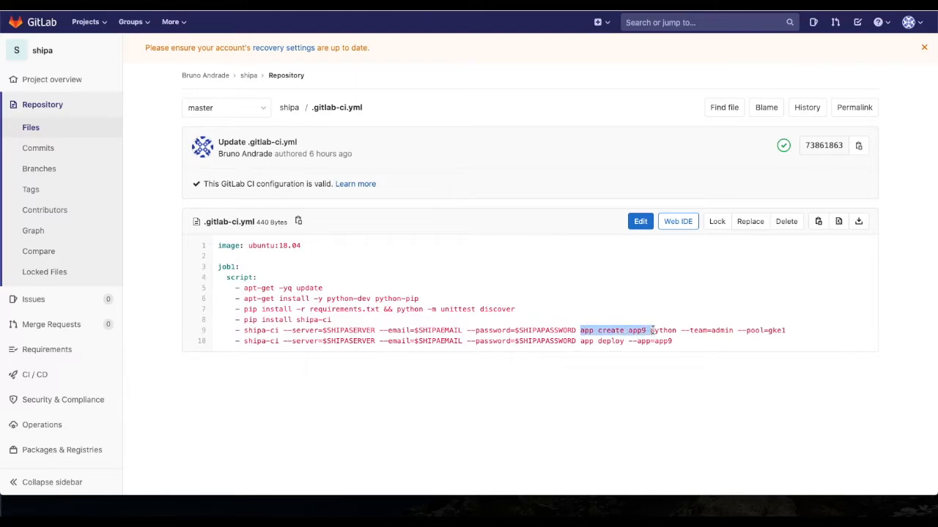
{"action": "left_click", "coordinate": [650, 331]}
{"action": "mouse_move", "coordinate": [628, 330]}
{"action": "left_mouse_down"}
{"action": "mouse_move", "coordinate": [665, 330]}
{"action": "mouse_move", "coordinate": [646, 332]}
{"action": "left_mouse_up"}
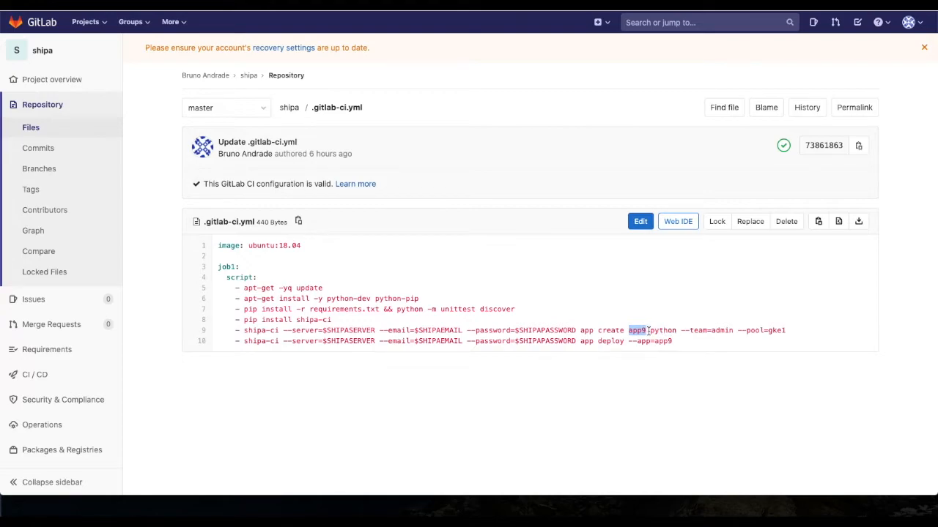
{"action": "left_click", "coordinate": [644, 331]}
{"action": "double_click", "coordinate": [639, 330]}
{"action": "double_click", "coordinate": [656, 331]}
{"action": "left_click", "coordinate": [684, 330]}
{"action": "left_click_drag", "start_coordinate": [681, 330], "coordinate": [787, 331]}
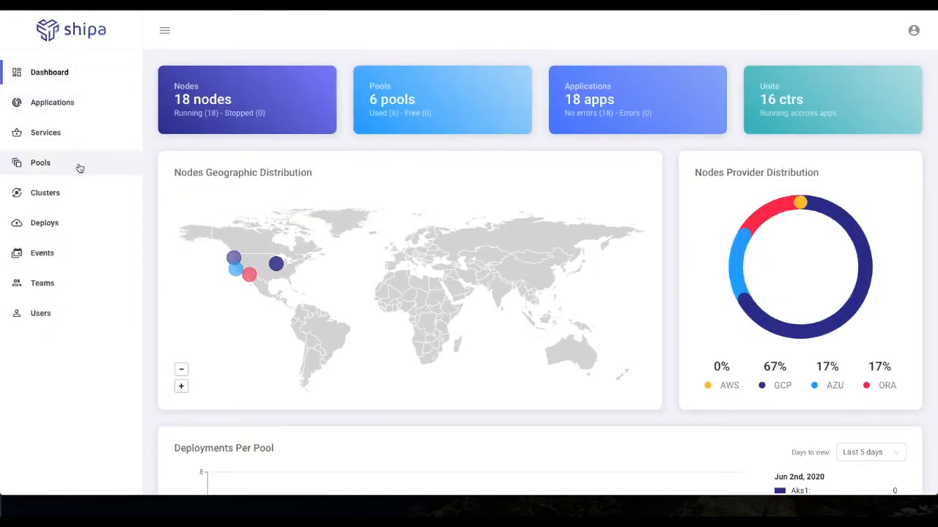
{"action": "left_click", "coordinate": [69, 158]}
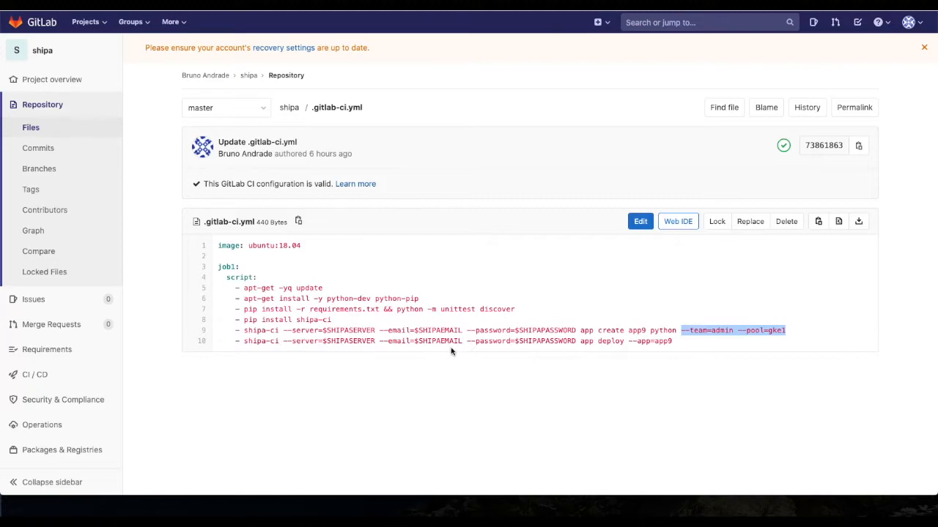
Step: Examine the shipa-ci app deploy command and its target app on the script's last line
{"action": "left_click_drag", "start_coordinate": [288, 341], "coordinate": [369, 350]}
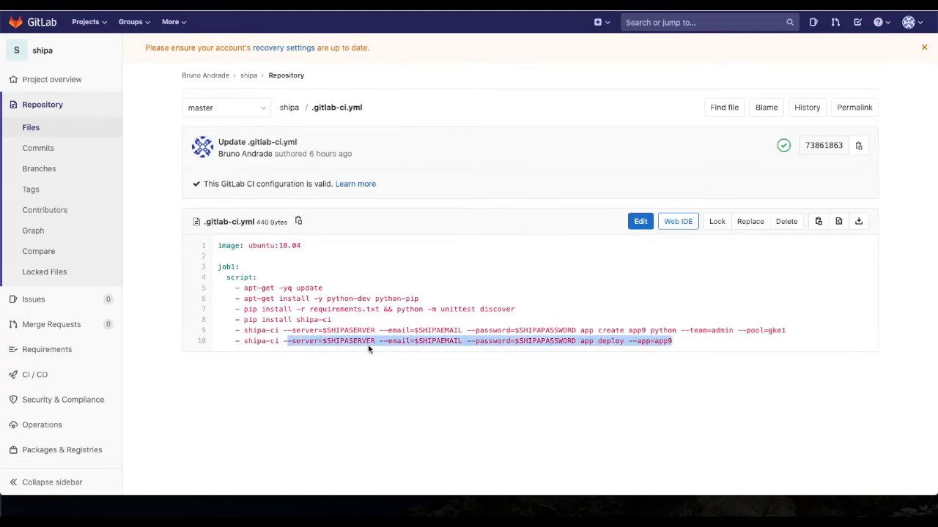
{"action": "left_click", "coordinate": [611, 350]}
{"action": "left_click_drag", "start_coordinate": [581, 341], "coordinate": [673, 342]}
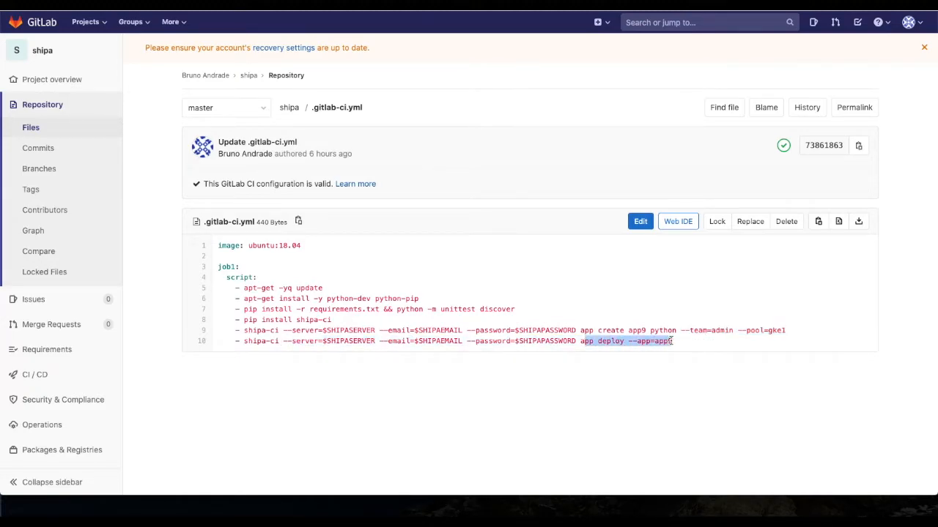
Step: Open the project's CI/CD settings and expand Variables to examine the SHIPAEMAIL, SHIPAPASSWORD and SHIPASERVER entries
{"action": "left_click_drag", "start_coordinate": [318, 330], "coordinate": [576, 332]}
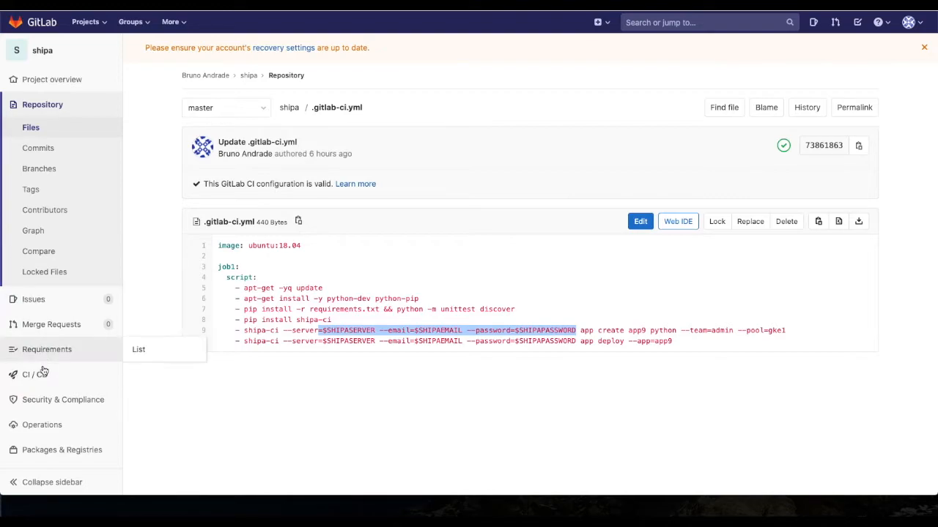
{"action": "mouse_move", "coordinate": [52, 382]}
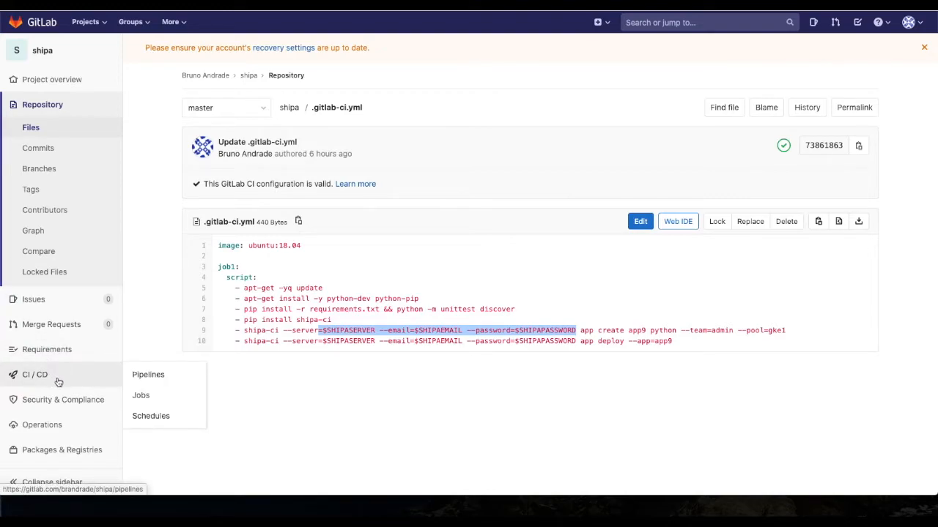
{"action": "scroll", "coordinate": [68, 440], "scroll_direction": "down", "scroll_amount": 3}
{"action": "mouse_move", "coordinate": [69, 454]}
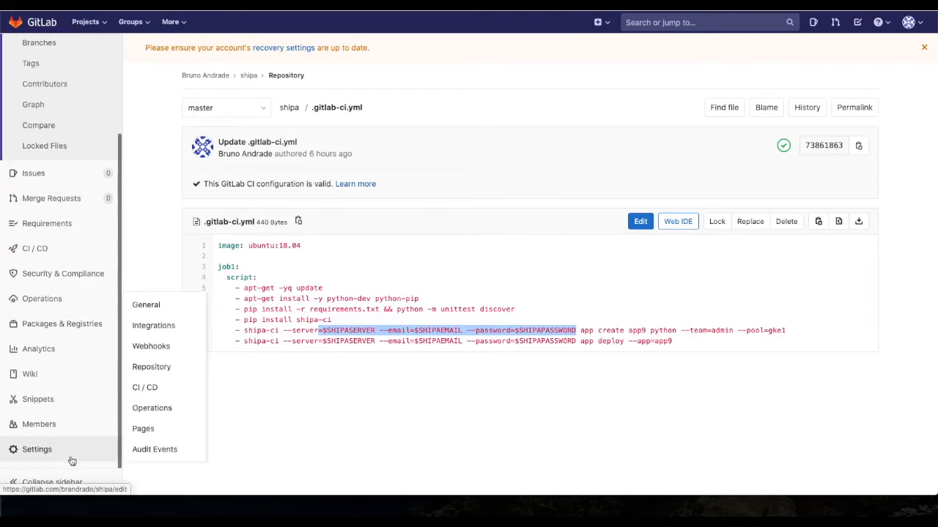
{"action": "left_click", "coordinate": [147, 396]}
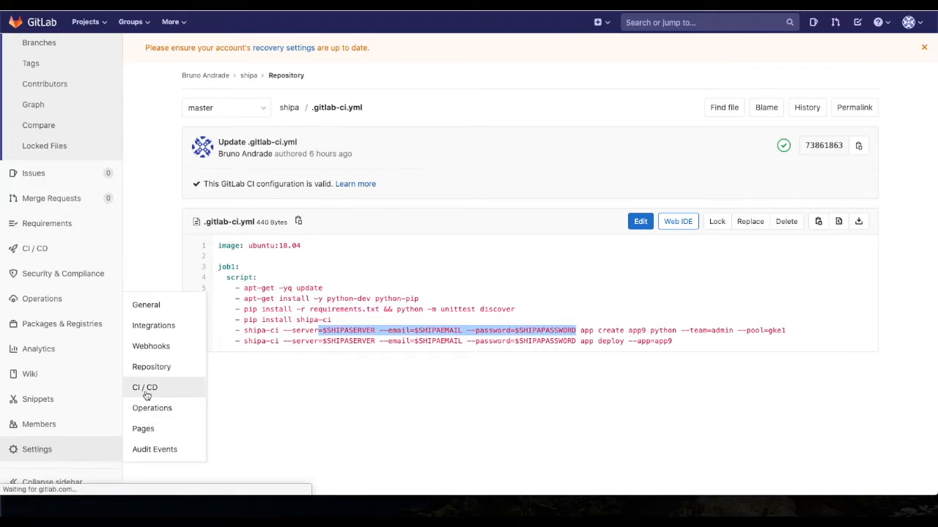
{"action": "left_click", "coordinate": [772, 349]}
{"action": "scroll", "coordinate": [767, 356], "scroll_direction": "down", "scroll_amount": 3}
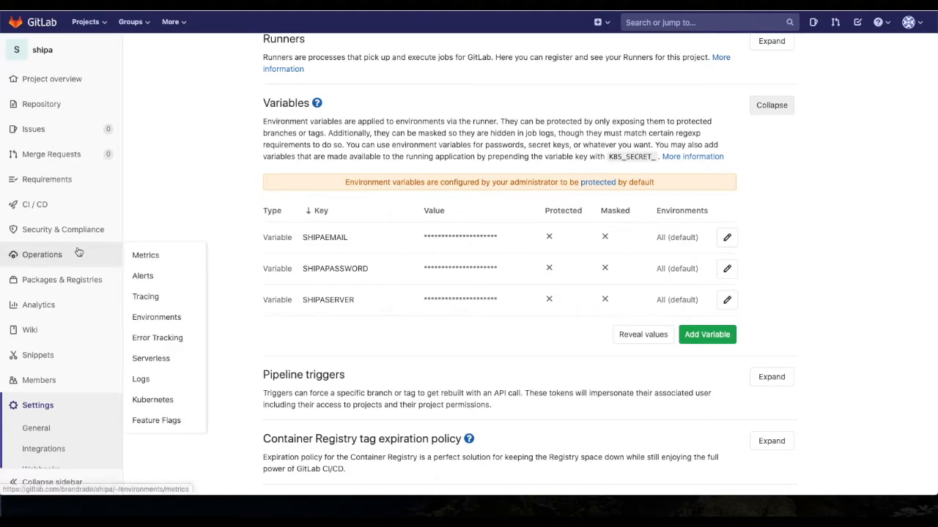
Step: Return to the repository files and open .gitlab-ci.yml for editing
{"action": "scroll", "coordinate": [66, 261], "scroll_direction": "down", "scroll_amount": 3}
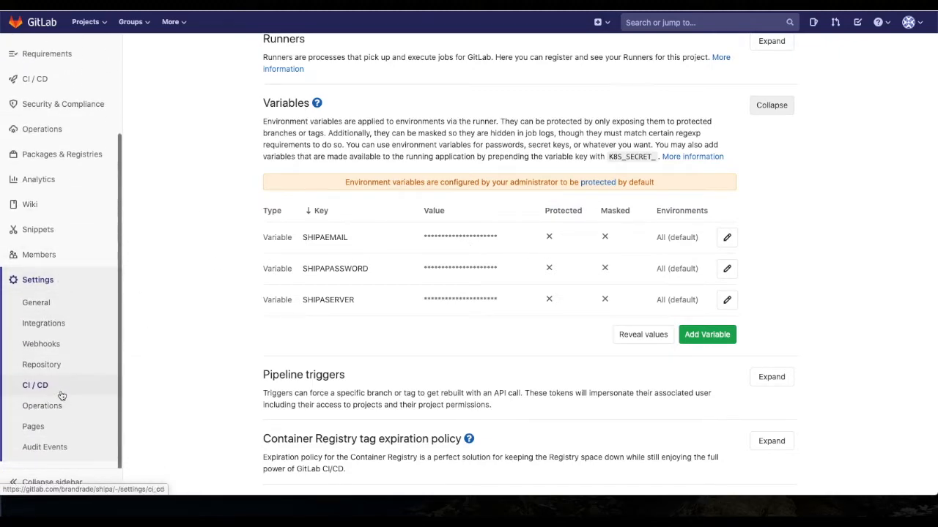
{"action": "scroll", "coordinate": [245, 476], "scroll_direction": "up", "scroll_amount": 3}
{"action": "scroll", "coordinate": [728, 254], "scroll_direction": "up", "scroll_amount": 1}
{"action": "mouse_move", "coordinate": [49, 86]}
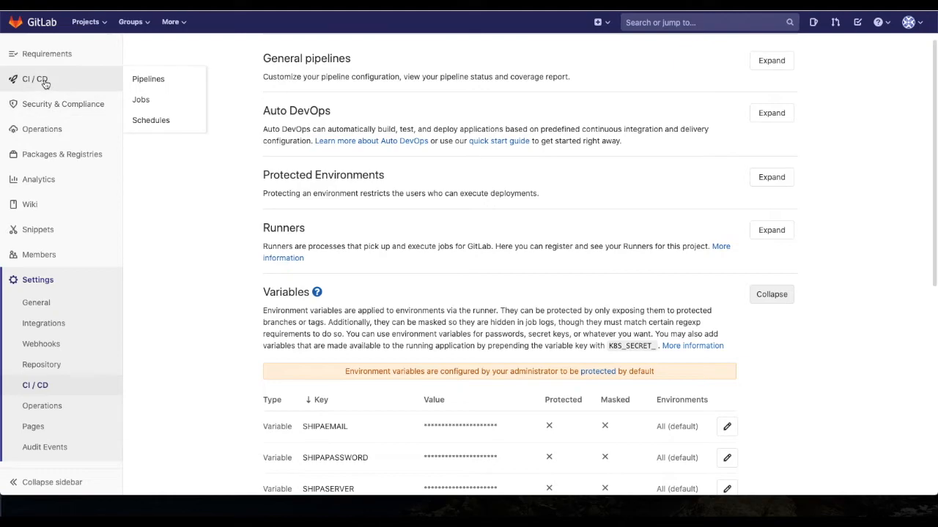
{"action": "scroll", "coordinate": [50, 90], "scroll_direction": "up", "scroll_amount": 3}
{"action": "mouse_move", "coordinate": [57, 109]}
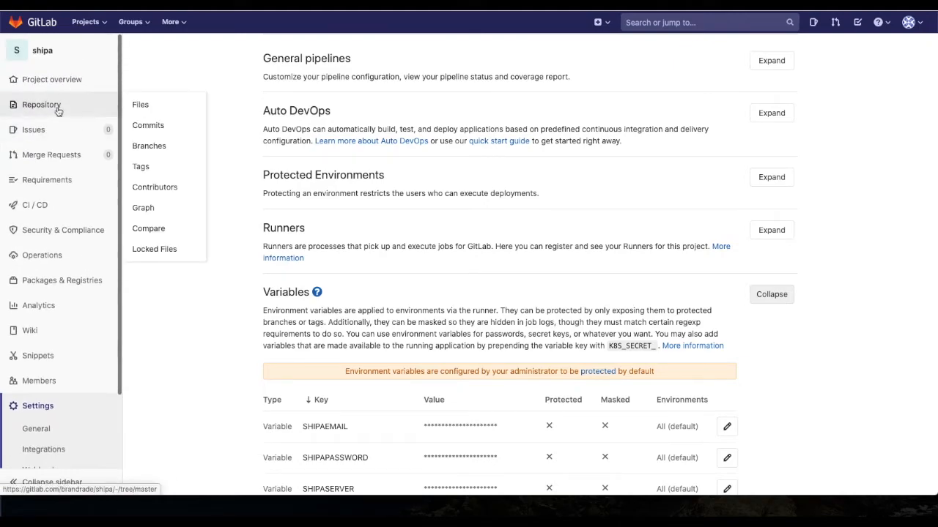
{"action": "left_click", "coordinate": [141, 107]}
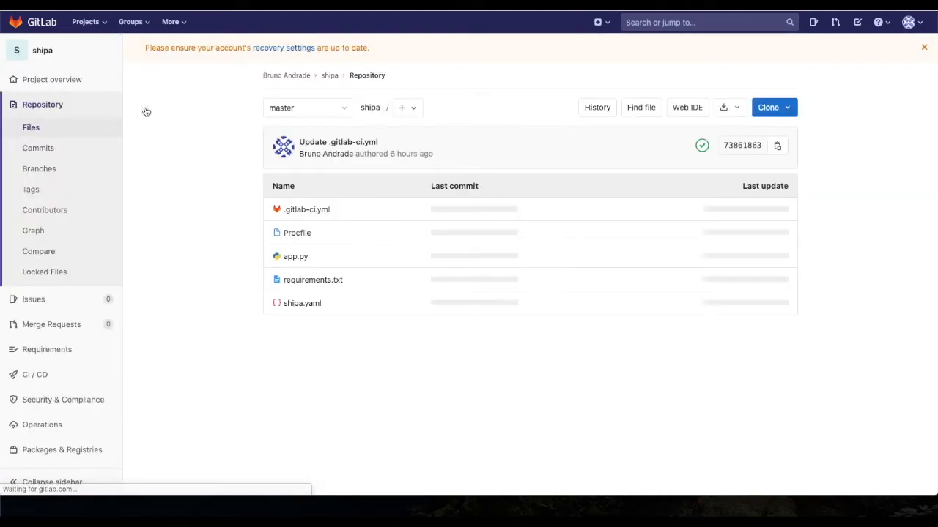
{"action": "left_click", "coordinate": [326, 212]}
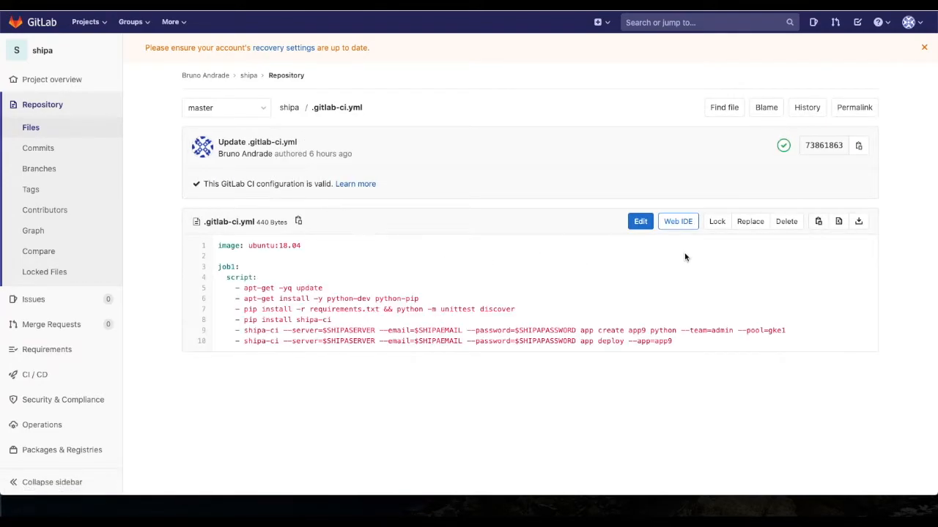
{"action": "left_click", "coordinate": [642, 227]}
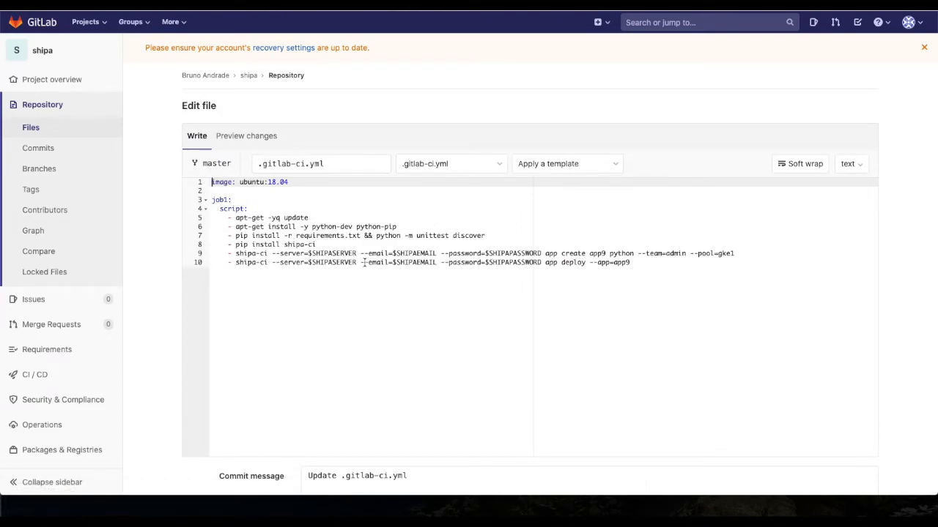
Step: Rename the app in the app create command to gitlabdemo and review the command's remaining arguments
{"action": "double_click", "coordinate": [597, 253]}
{"action": "type", "text": "gitlab"}
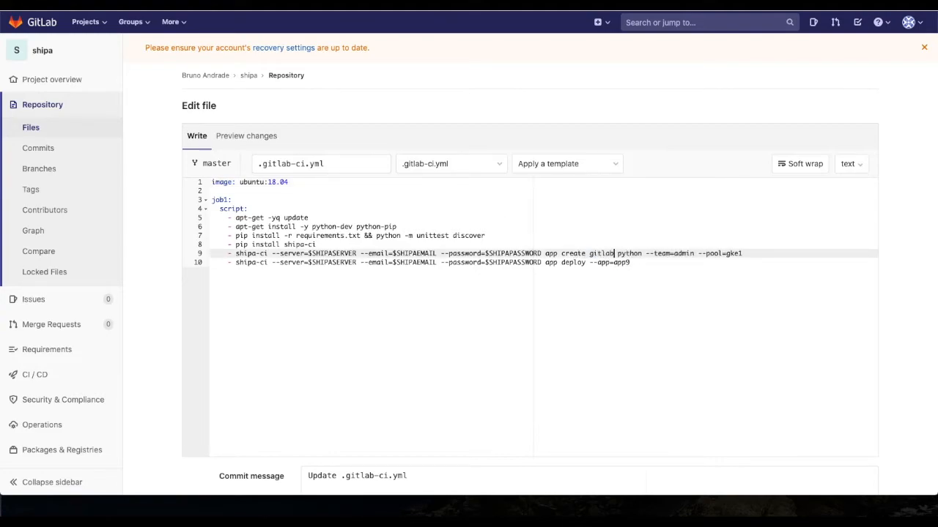
{"action": "type", "text": "demo"}
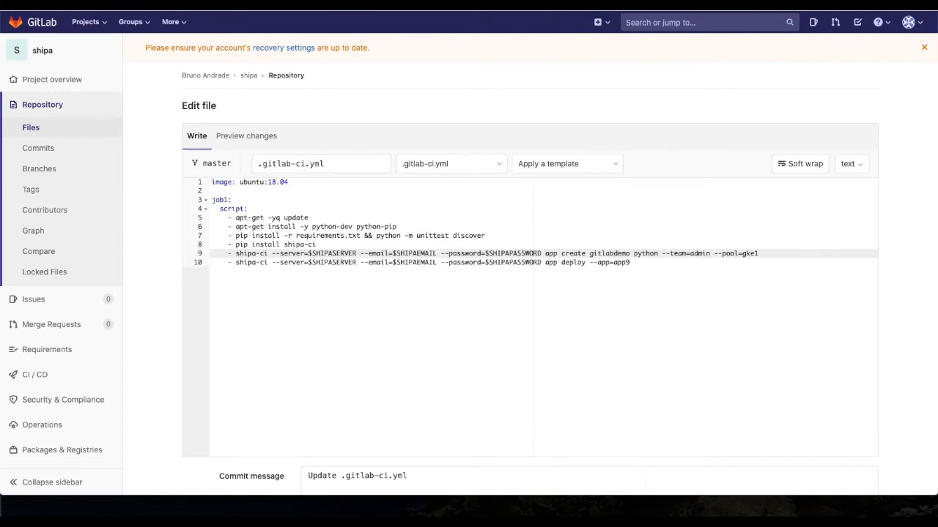
{"action": "double_click", "coordinate": [646, 253]}
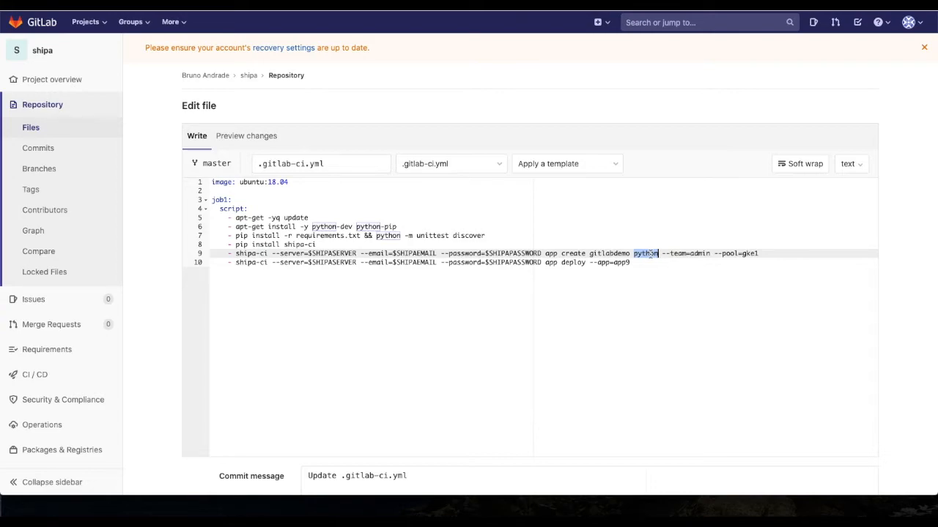
{"action": "left_click_drag", "start_coordinate": [563, 253], "coordinate": [762, 253]}
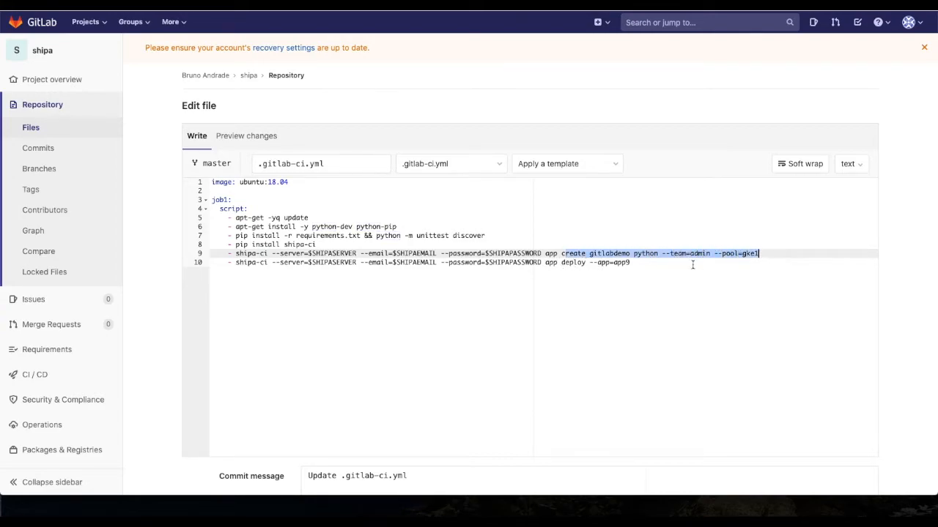
Step: Set the app deploy command's --app option to gitlabdemo and check it against the name in the create command
{"action": "double_click", "coordinate": [616, 263]}
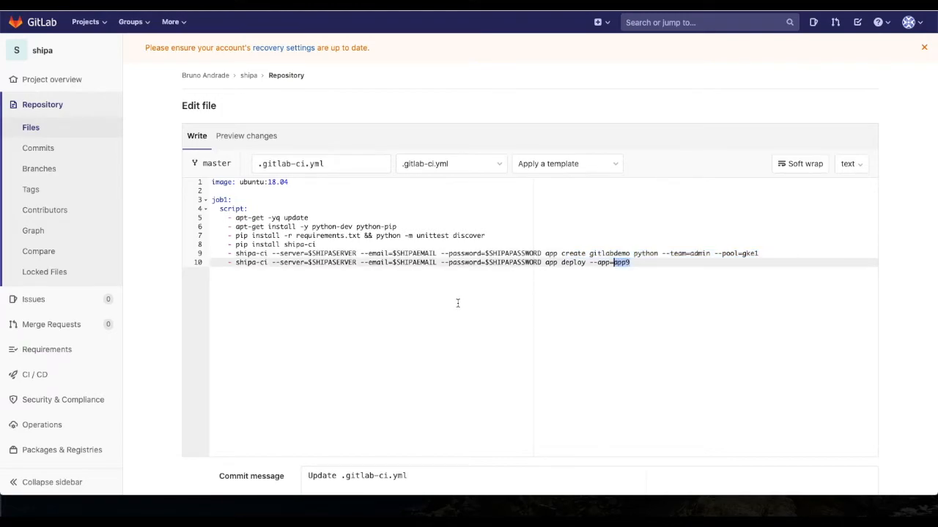
{"action": "type", "text": "gitlabdem"}
{"action": "double_click", "coordinate": [608, 254]}
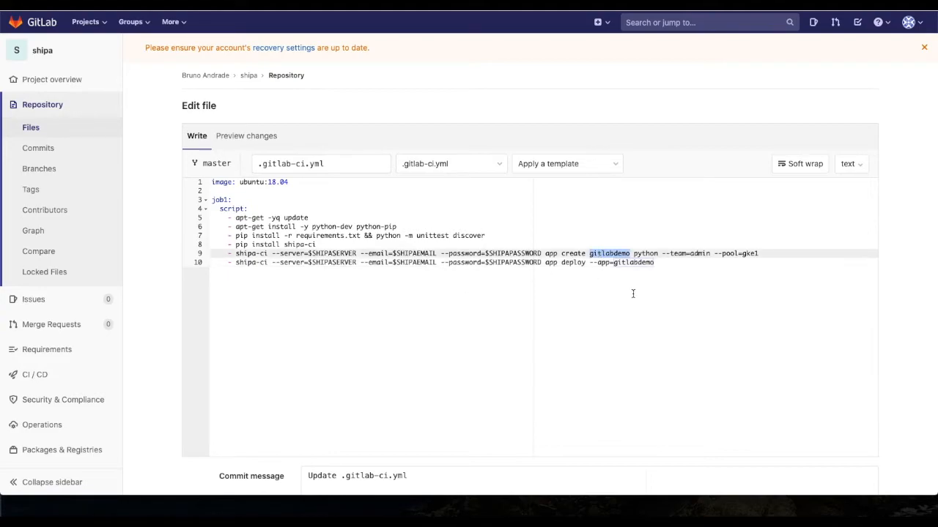
Step: Commit the edited .gitlab-ci.yml to master with the default commit message
{"action": "left_click", "coordinate": [633, 293]}
{"action": "scroll", "coordinate": [588, 327], "scroll_direction": "down", "scroll_amount": 3}
{"action": "left_click", "coordinate": [209, 431]}
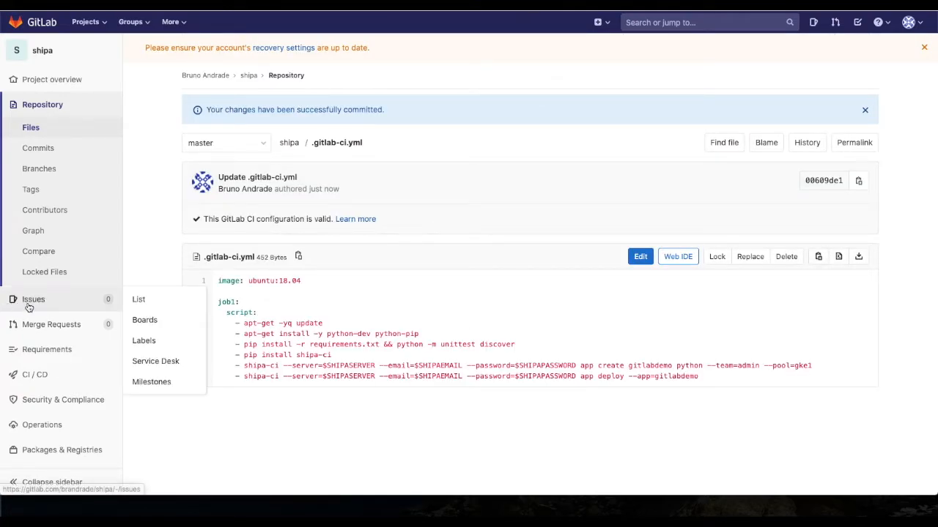
Step: Open the project's pipelines list and view the latest pending pipeline and its job
{"action": "scroll", "coordinate": [51, 315], "scroll_direction": "down", "scroll_amount": 1}
{"action": "mouse_move", "coordinate": [55, 334]}
{"action": "left_click", "coordinate": [157, 336]}
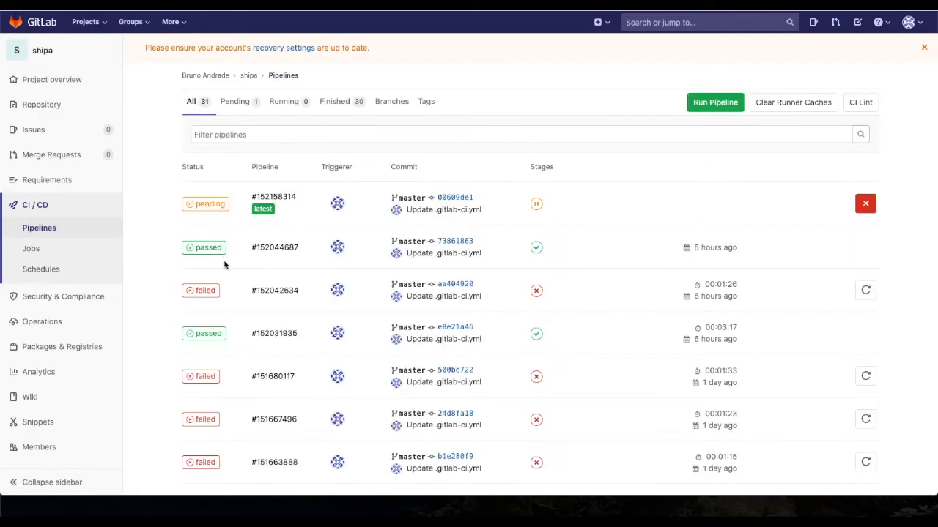
{"action": "left_click", "coordinate": [205, 207]}
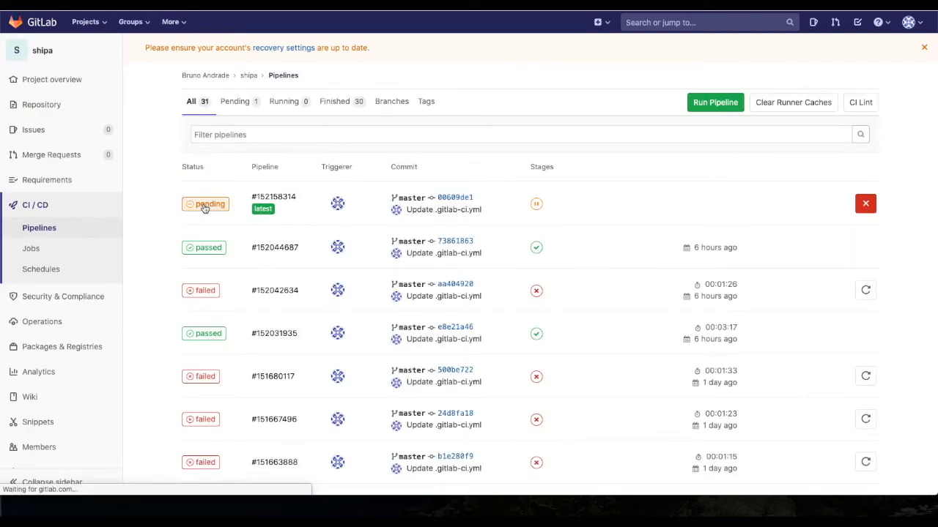
{"action": "left_click", "coordinate": [218, 356]}
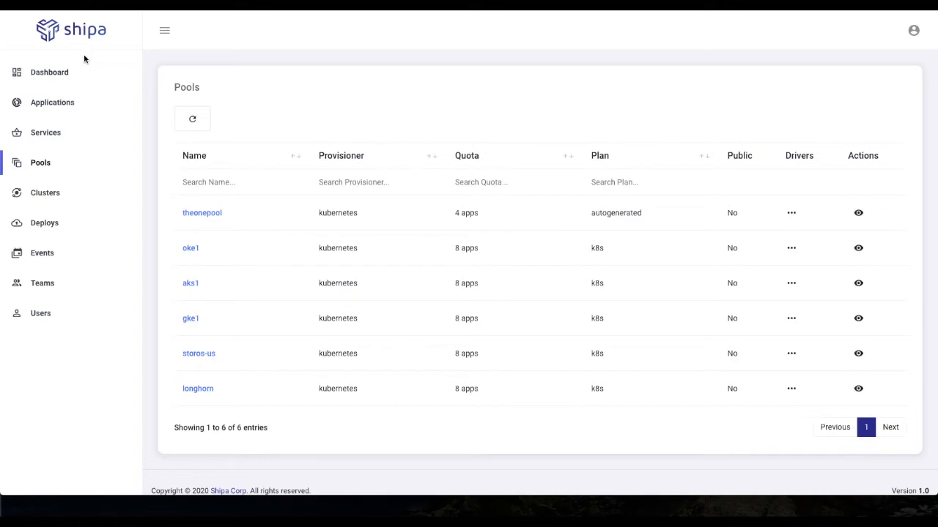
Step: Switch to Shipa, search the applications by name for "gitlab", and clear the name filter
{"action": "left_click", "coordinate": [77, 111]}
{"action": "left_click", "coordinate": [254, 182]}
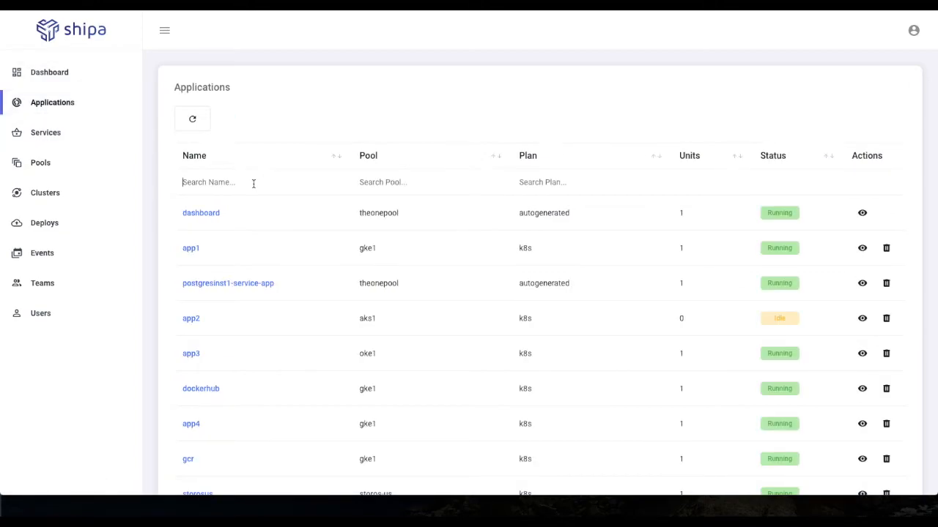
{"action": "type", "text": "gitlab"}
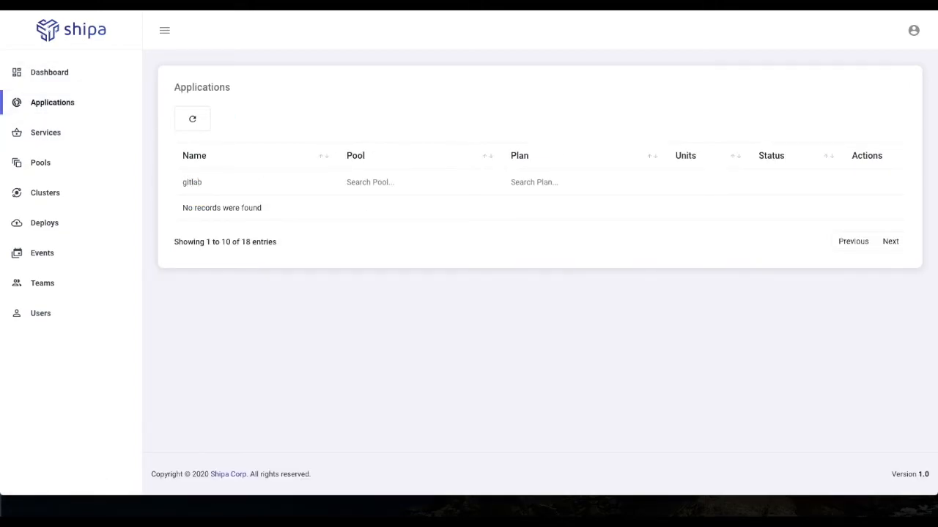
{"action": "key", "text": "BackSpace"}
{"action": "key", "text": "BackSpace"}
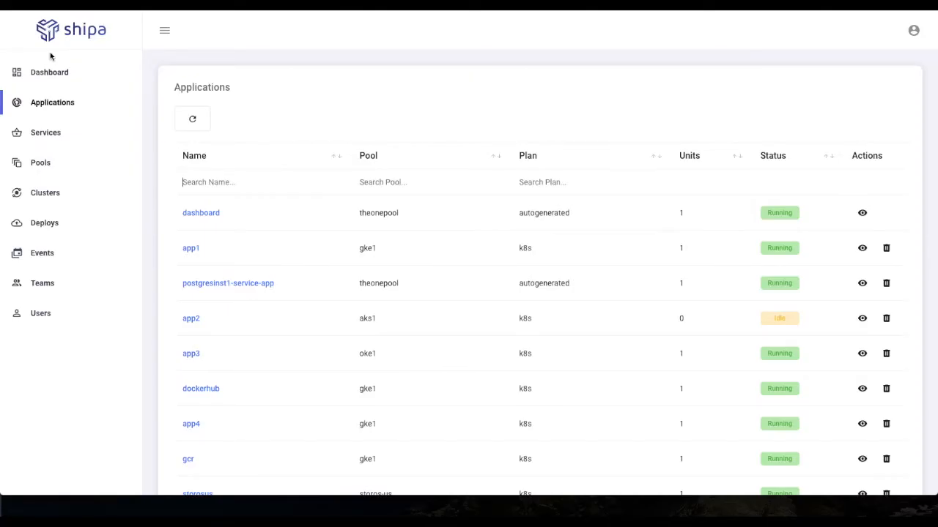
Step: Reload Shipa's applications list through the dashboard and go to its second page to look for gitlabdemo
{"action": "left_click", "coordinate": [61, 70]}
{"action": "left_click", "coordinate": [62, 102]}
{"action": "scroll", "coordinate": [293, 184], "scroll_direction": "down", "scroll_amount": 3}
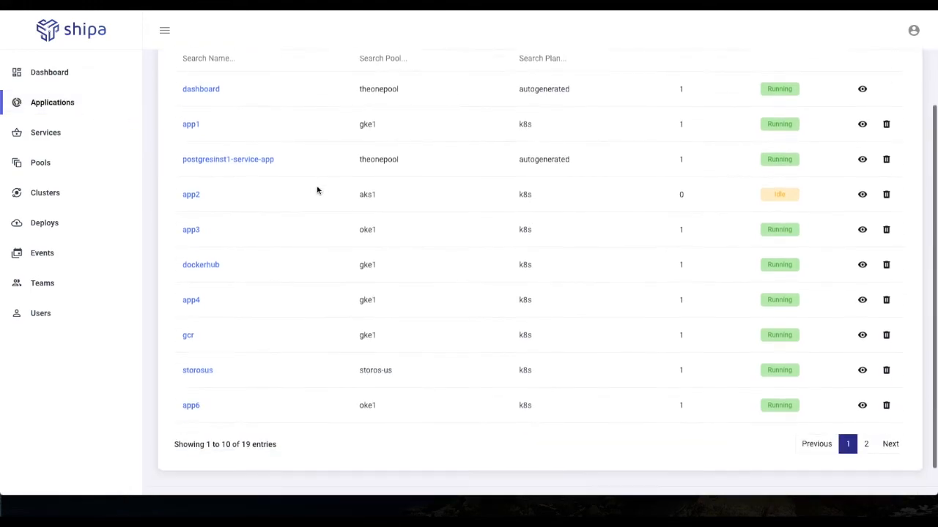
{"action": "left_click", "coordinate": [890, 411]}
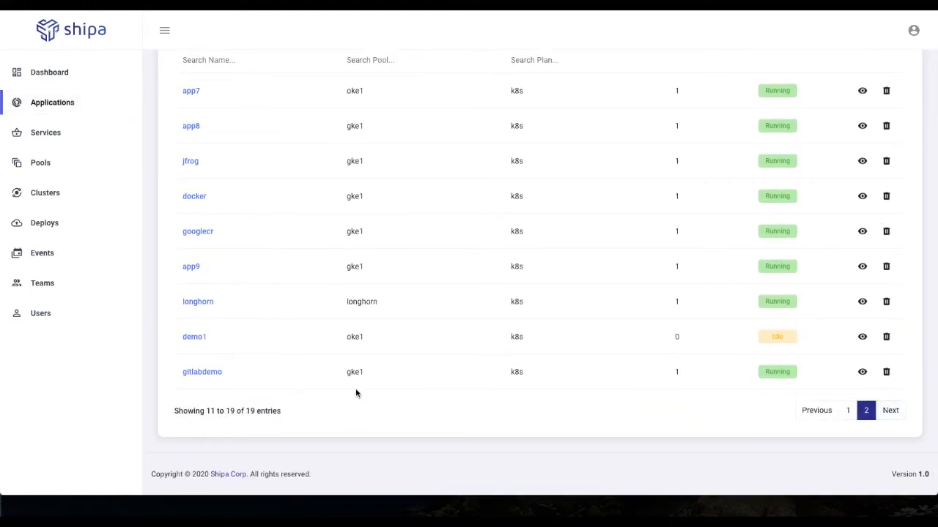
Step: Open the application details of gitlabdemo in Shipa, and switch back to the GitLab job1 log
{"action": "left_click", "coordinate": [213, 377]}
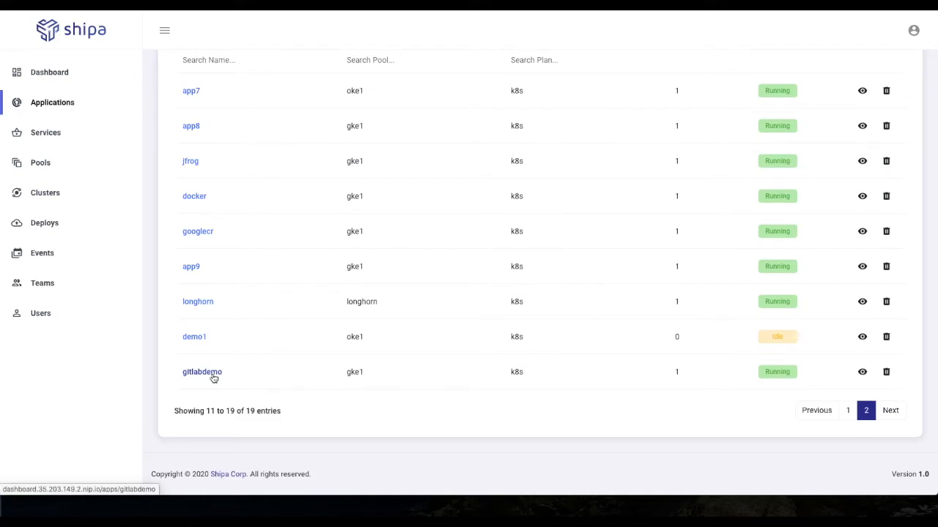
{"action": "scroll", "coordinate": [707, 239], "scroll_direction": "up", "scroll_amount": 2}
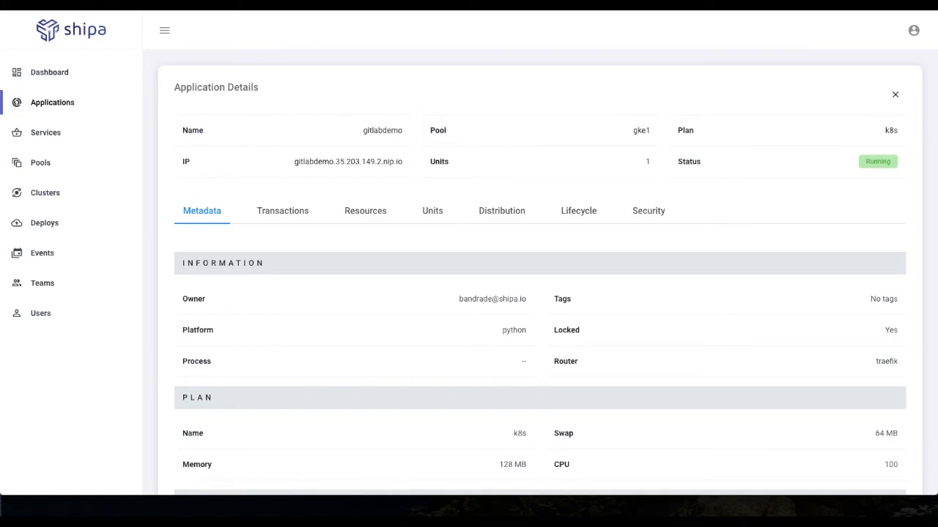
{"action": "key", "text": "ctrl+Tab"}
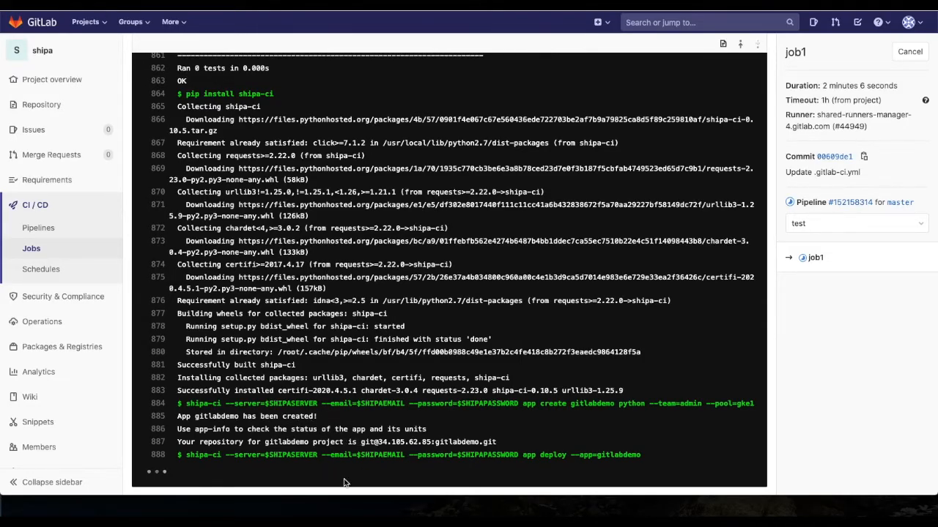
Step: Switch to the terminal and follow the app's live log with "shipa app-log -a gitlabdemo -f"
{"action": "left_click", "coordinate": [346, 505]}
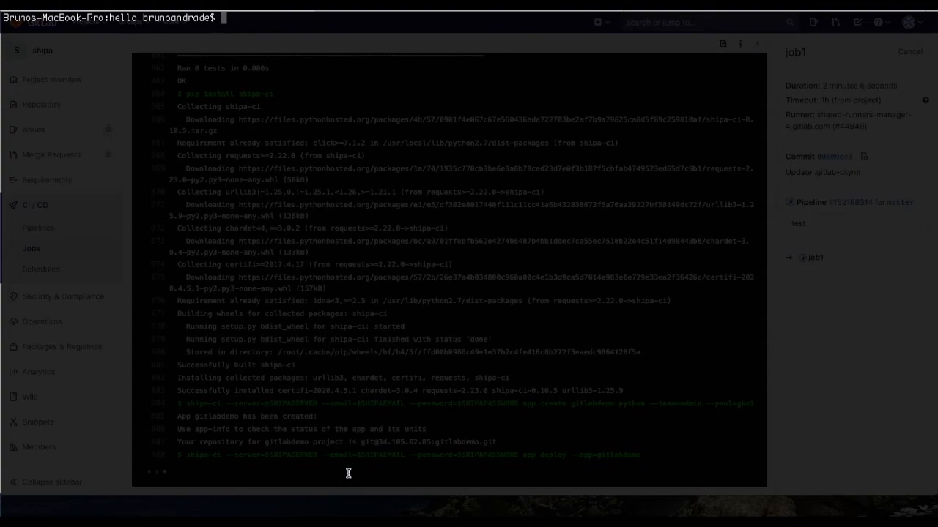
{"action": "type", "text": "shipa app-log -a gitlabdemo -f"}
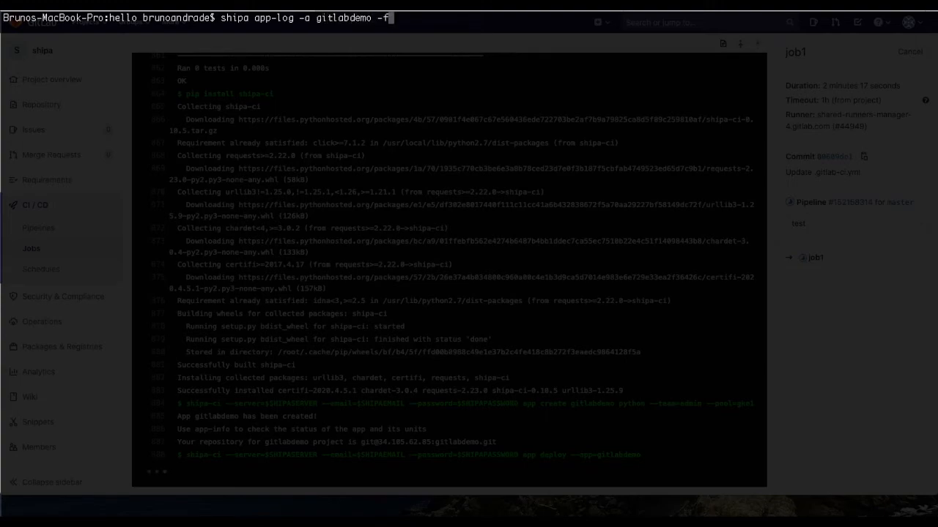
{"action": "key", "text": "Return"}
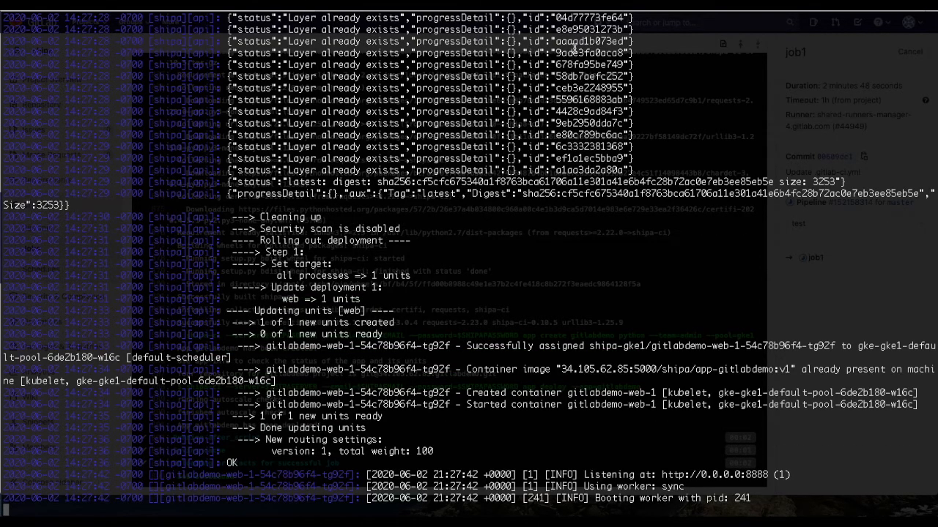
Step: Examine the rollout lines at the end of the gitlabdemo log, stop following it, and return to the GitLab job log
{"action": "left_click_drag", "start_coordinate": [766, 500], "coordinate": [96, 355]}
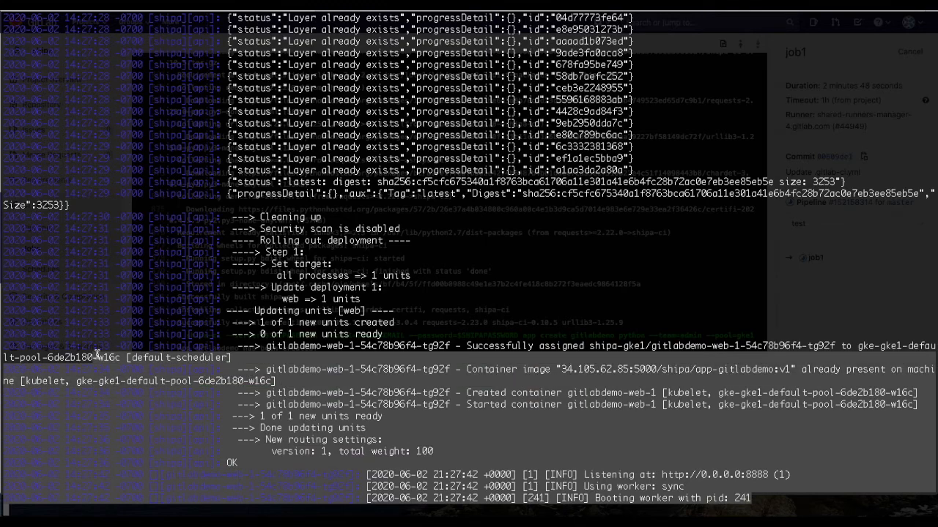
{"action": "left_click", "coordinate": [200, 363]}
{"action": "key", "text": "ctrl+c"}
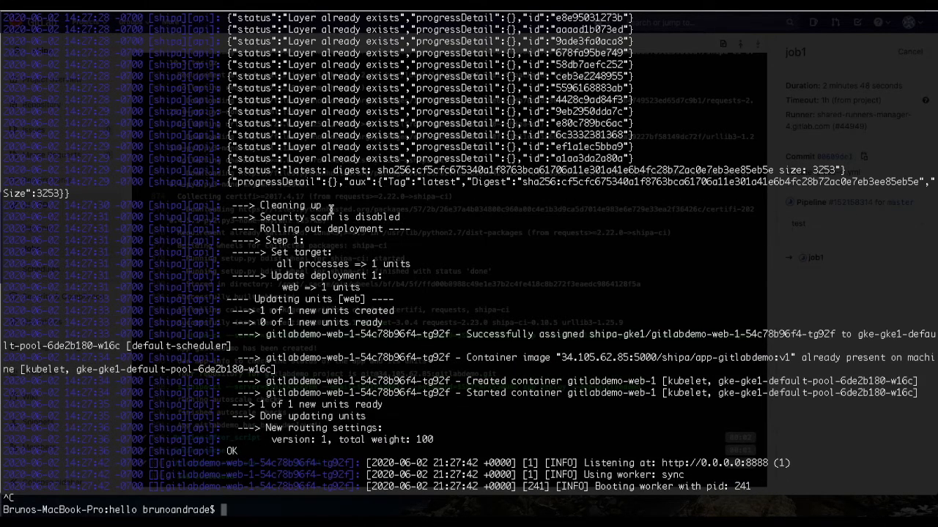
{"action": "left_click", "coordinate": [447, 5]}
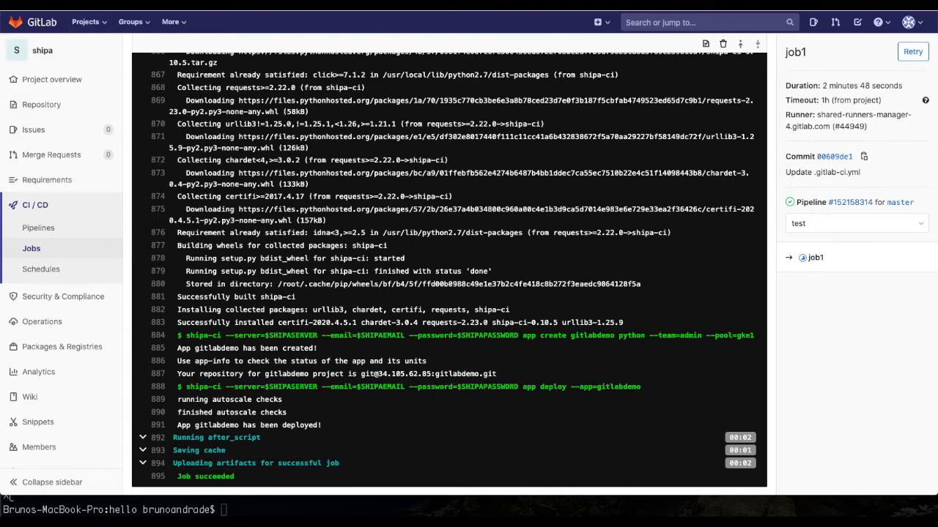
Step: Switch to Shipa, reload the applications list, and reopen the details of gitlabdemo from the second page
{"action": "left_click", "coordinate": [82, 5]}
{"action": "left_click", "coordinate": [79, 102]}
{"action": "scroll", "coordinate": [634, 304], "scroll_direction": "down", "scroll_amount": 2}
{"action": "scroll", "coordinate": [634, 305], "scroll_direction": "down", "scroll_amount": 2}
{"action": "left_click", "coordinate": [891, 412]}
{"action": "left_click", "coordinate": [212, 372]}
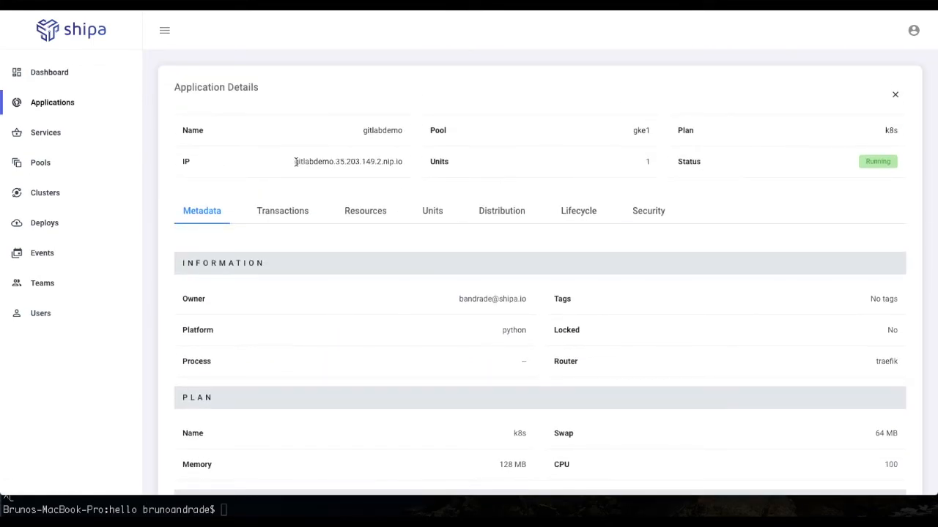
Step: Copy gitlabdemo's address, open it in a new browser tab, and check the text the app serves
{"action": "left_click_drag", "start_coordinate": [295, 162], "coordinate": [401, 162]}
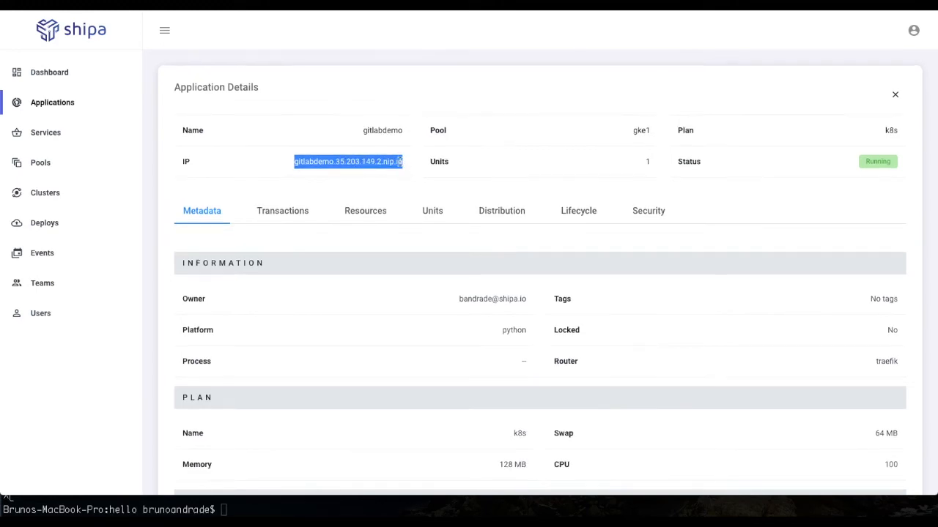
{"action": "right_click", "coordinate": [389, 163]}
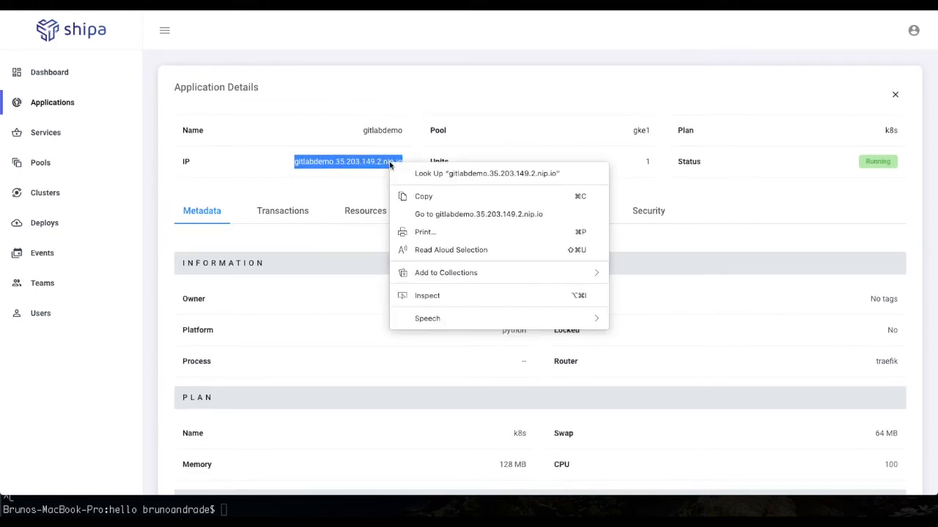
{"action": "left_click", "coordinate": [445, 199]}
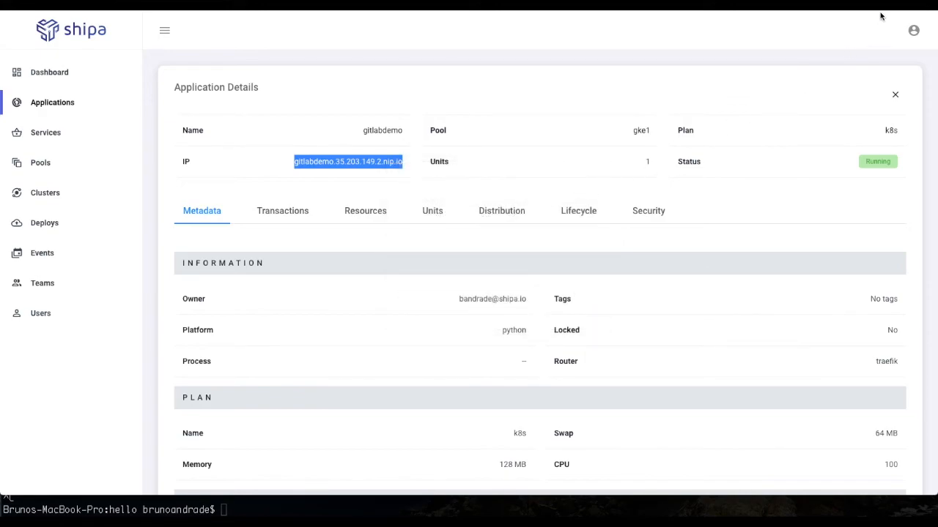
{"action": "key", "text": "super+t"}
{"action": "key", "text": "super+v"}
{"action": "key", "text": "Return"}
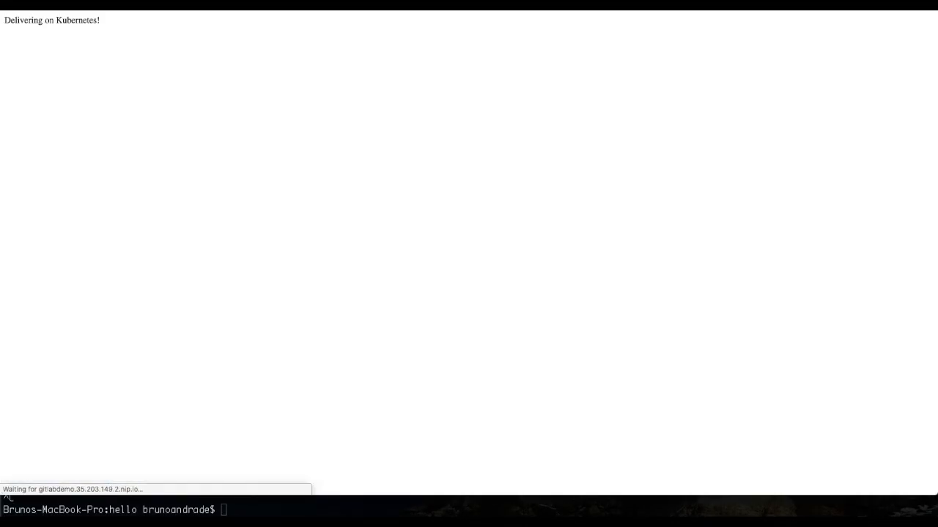
{"action": "left_click_drag", "start_coordinate": [101, 21], "coordinate": [25, 21]}
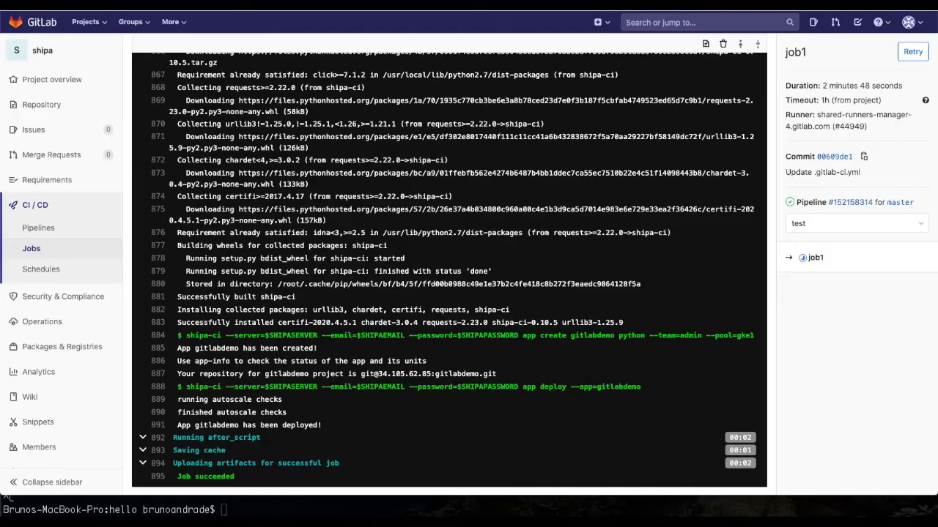
Step: Switch to GitLab and open app.py from the shipa project's repository files
{"action": "scroll", "coordinate": [59, 154], "scroll_direction": "up", "scroll_amount": 5}
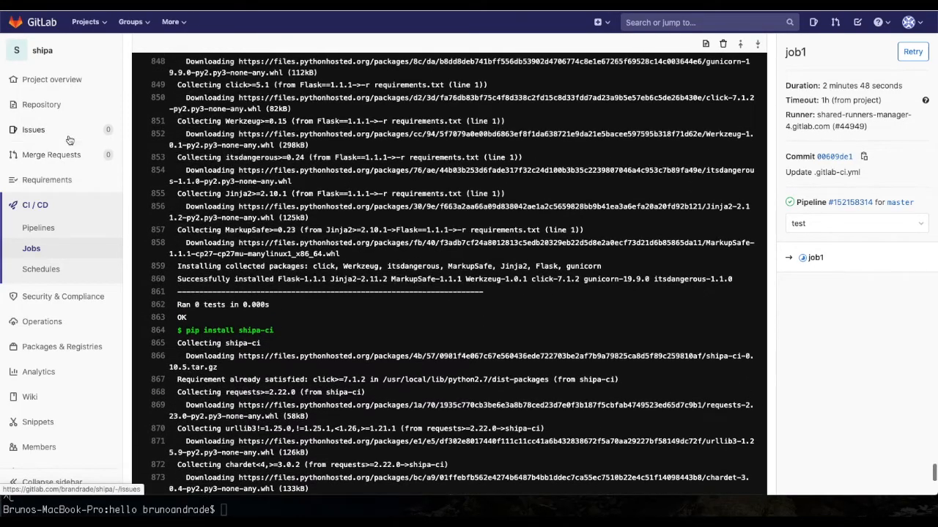
{"action": "mouse_move", "coordinate": [73, 111]}
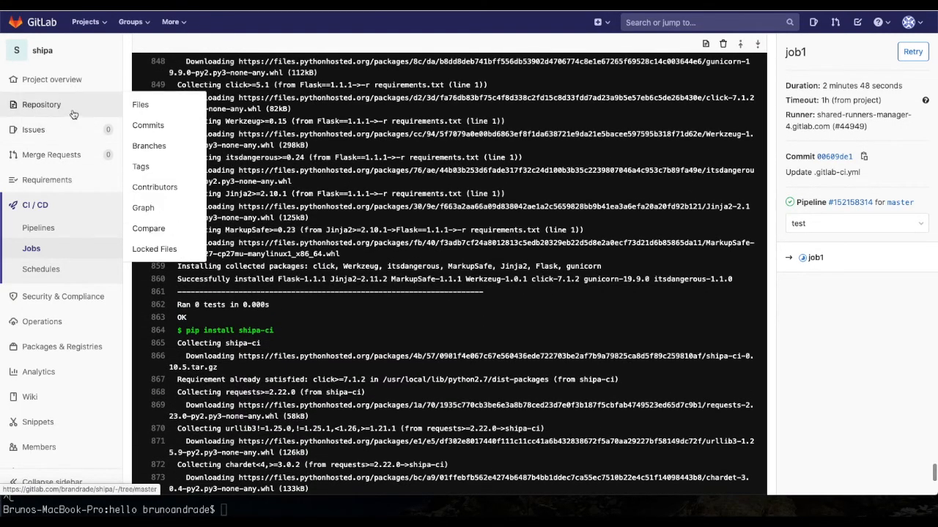
{"action": "left_click", "coordinate": [139, 110]}
{"action": "left_click", "coordinate": [298, 258]}
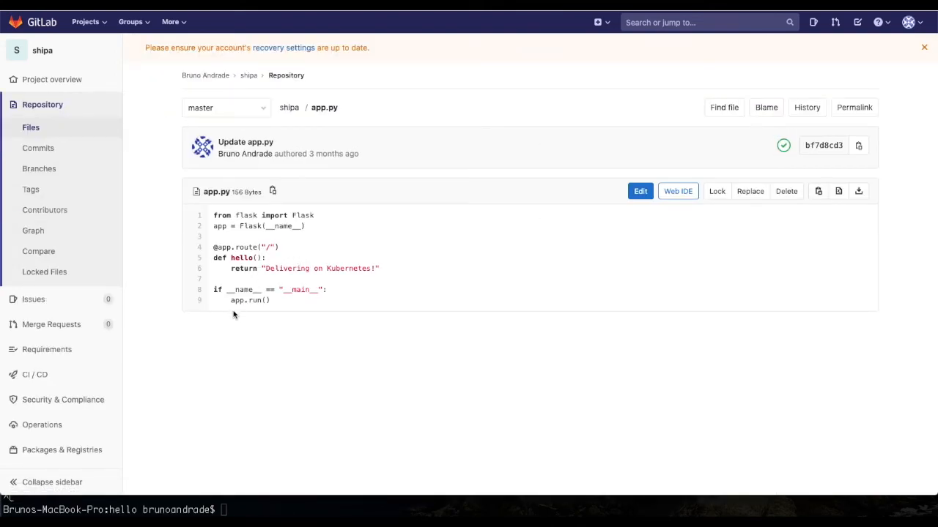